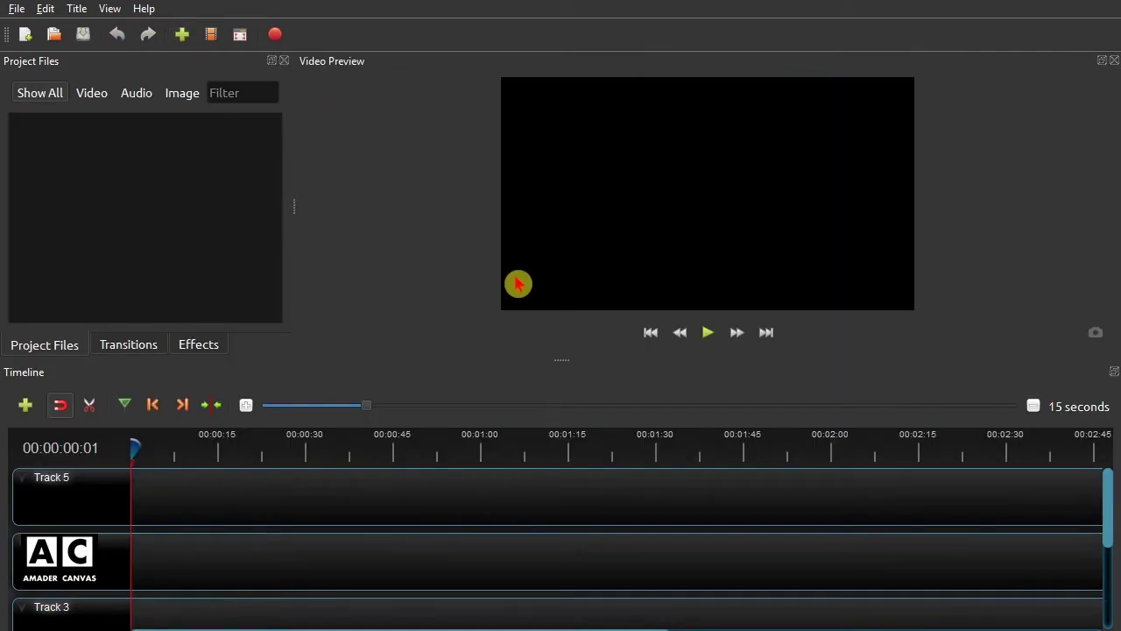
Step: Import Jungle1.png and Lion Green Screen.mp4 into the project and place the lion clip at the start of Track 5
left_click(185, 35)
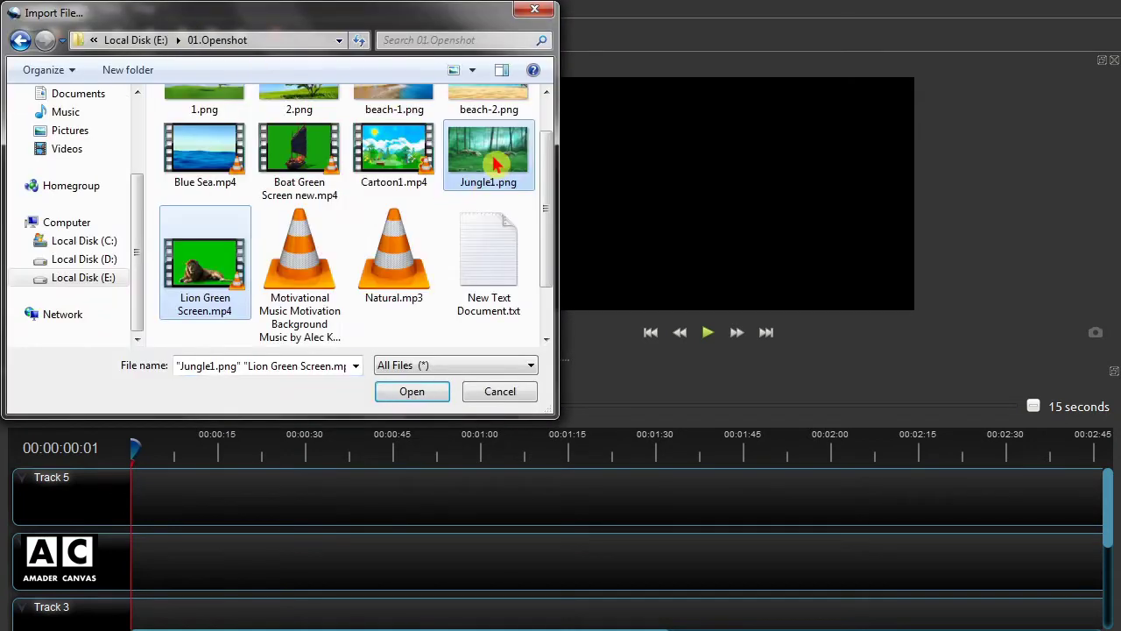
left_click(420, 397)
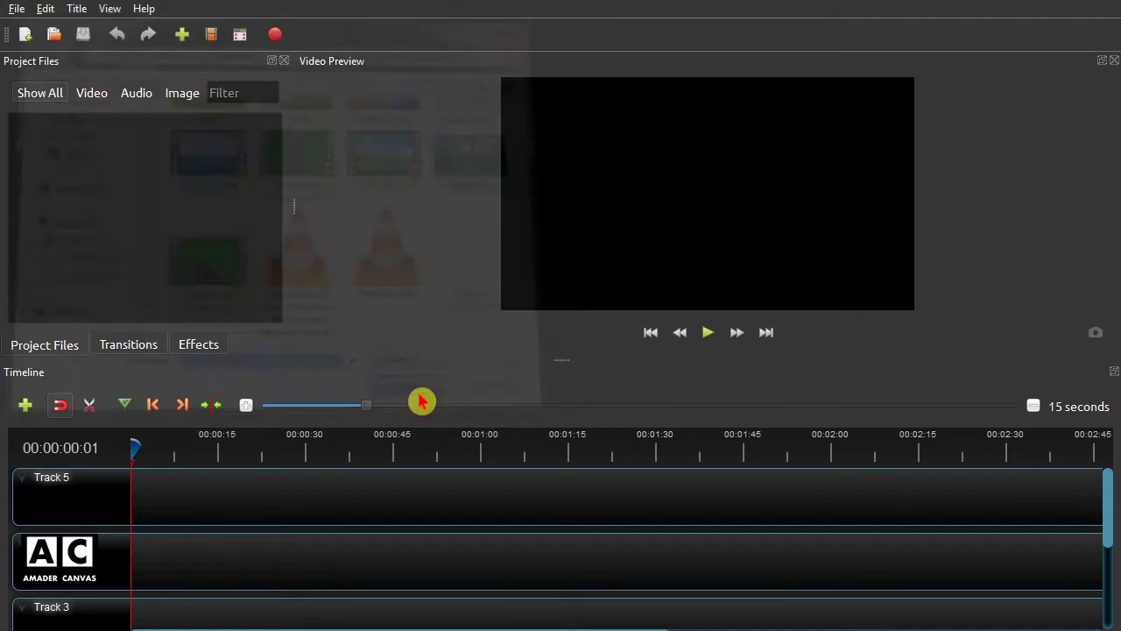
left_click_drag(154, 143, 191, 494)
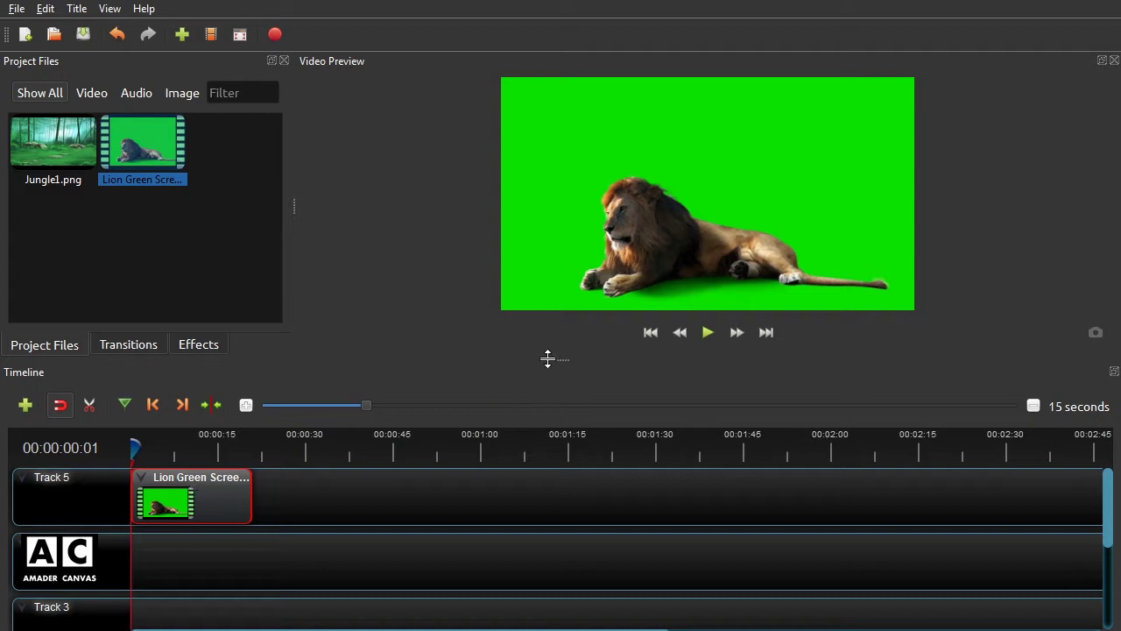
Step: Place Jungle1.png at the start of Track 4 and extend it slightly past the end of the lion clip
left_click_drag(552, 357, 554, 406)
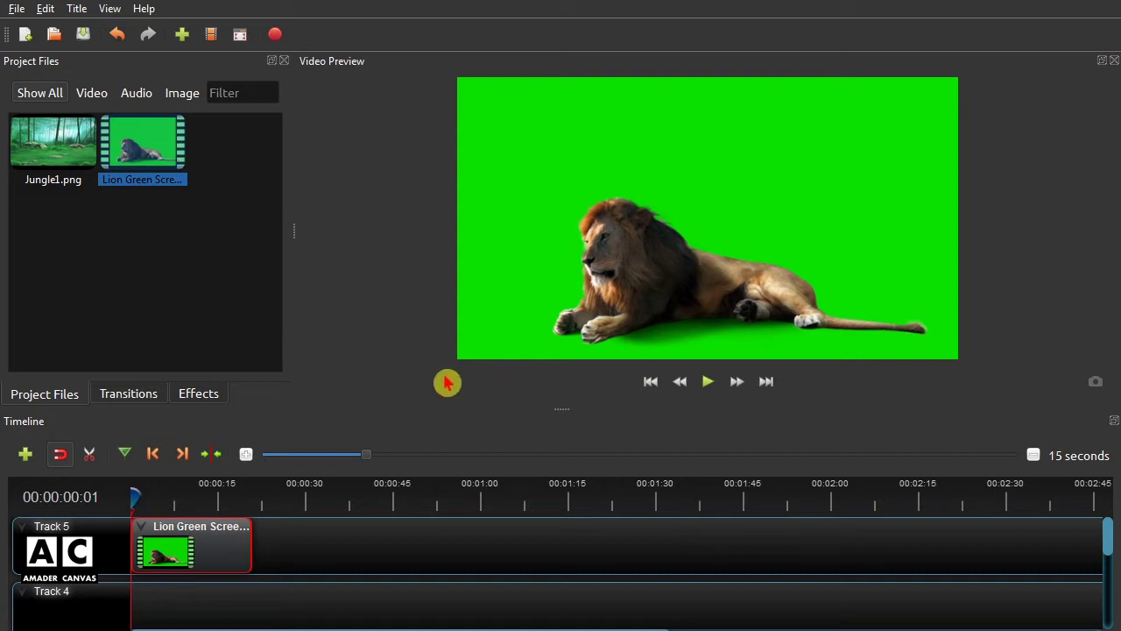
left_click_drag(43, 149, 133, 611)
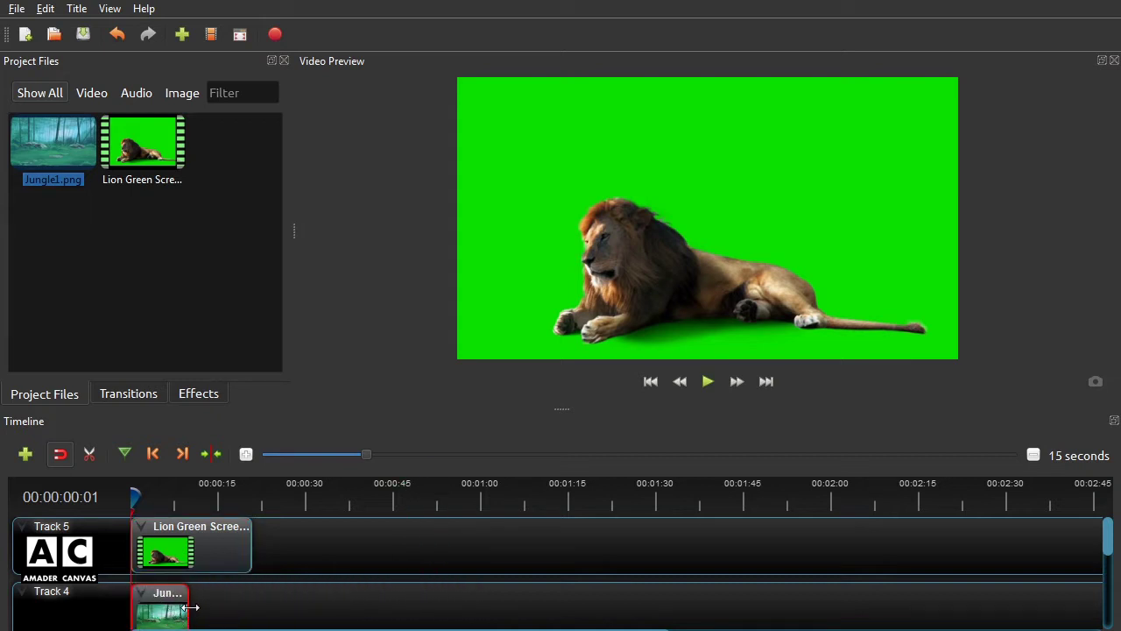
left_click_drag(190, 607, 261, 611)
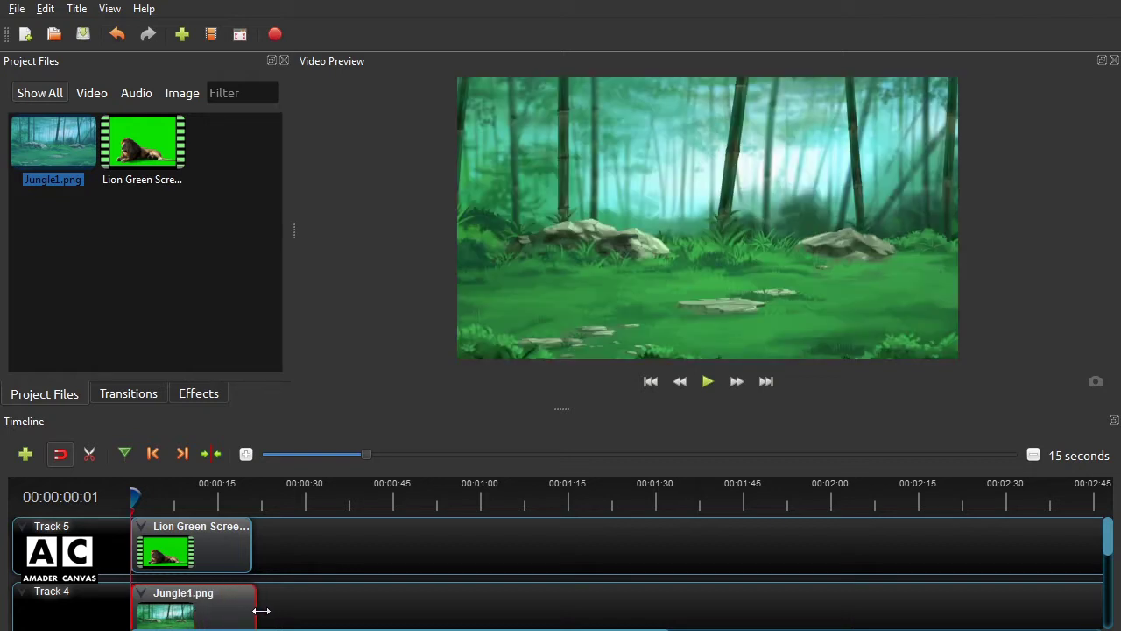
left_click_drag(257, 610, 259, 610)
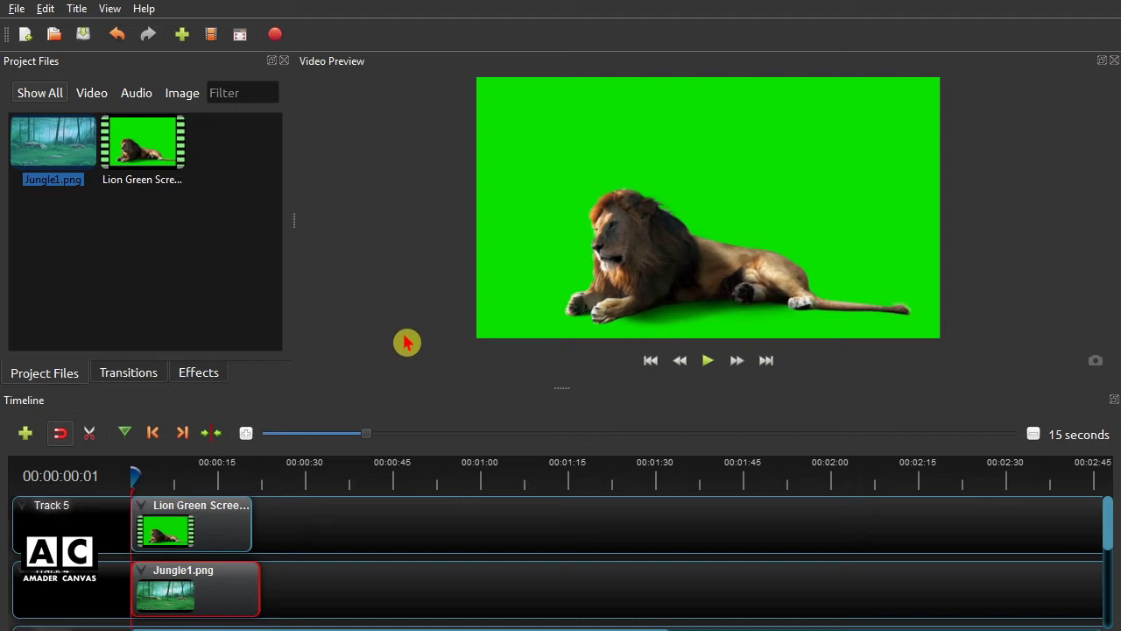
Step: Apply the Chroma Key (Greenscreen) effect to the lion clip on Track 5
left_click(218, 379)
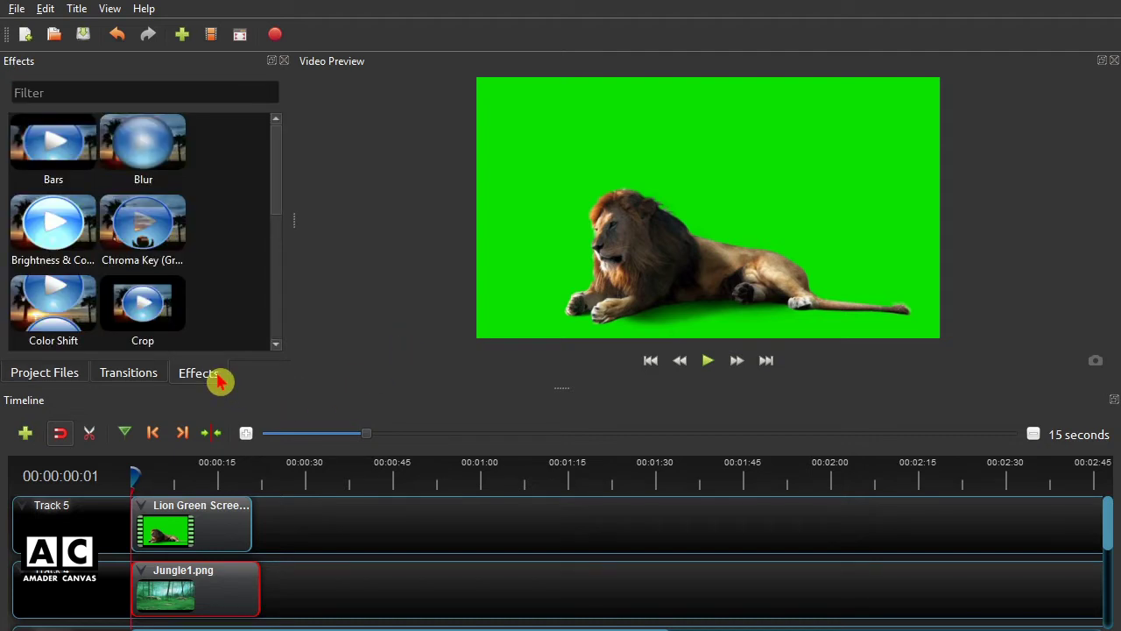
left_click(159, 222)
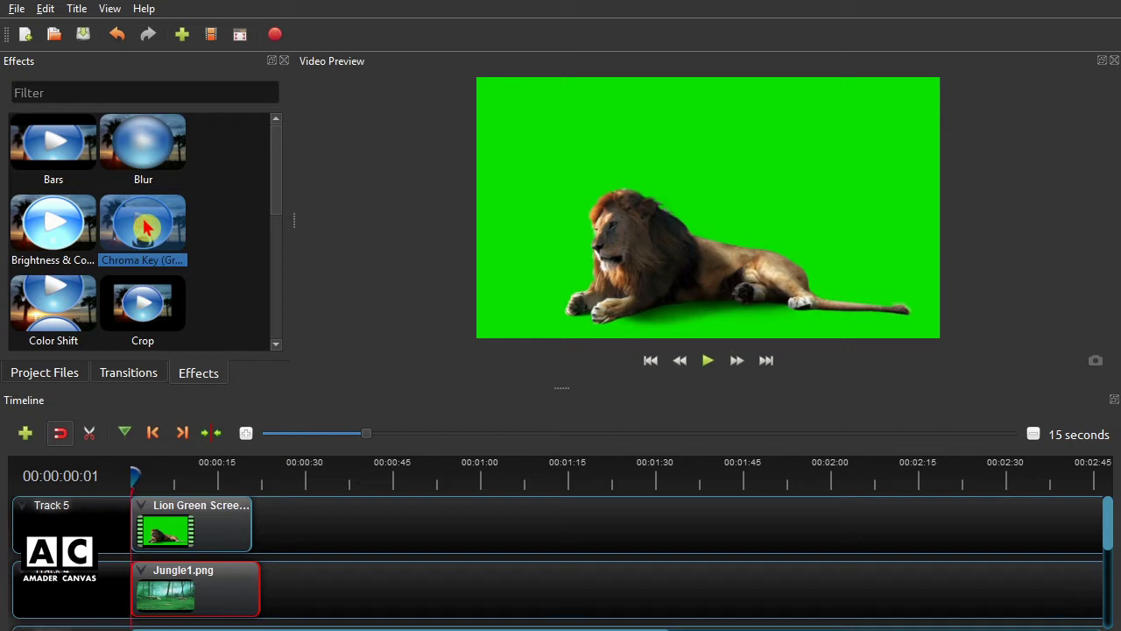
left_click_drag(145, 228, 198, 525)
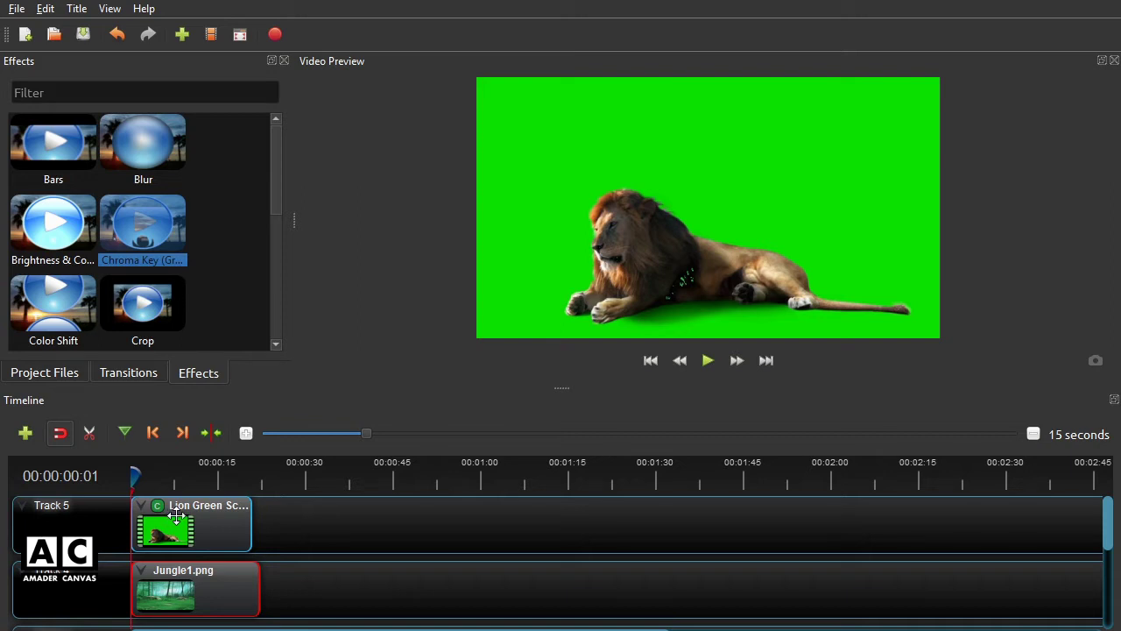
Step: Set the Chroma Key effect's key color to #0de302, sampled from the green background in the lion clip's preview
right_click(158, 513)
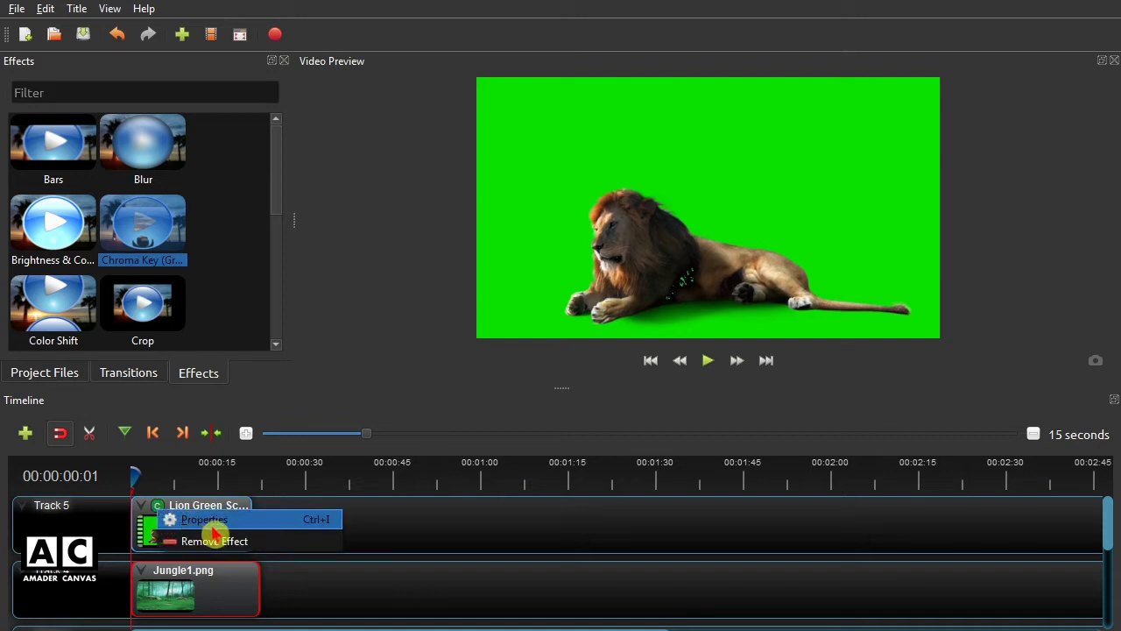
left_click(260, 529)
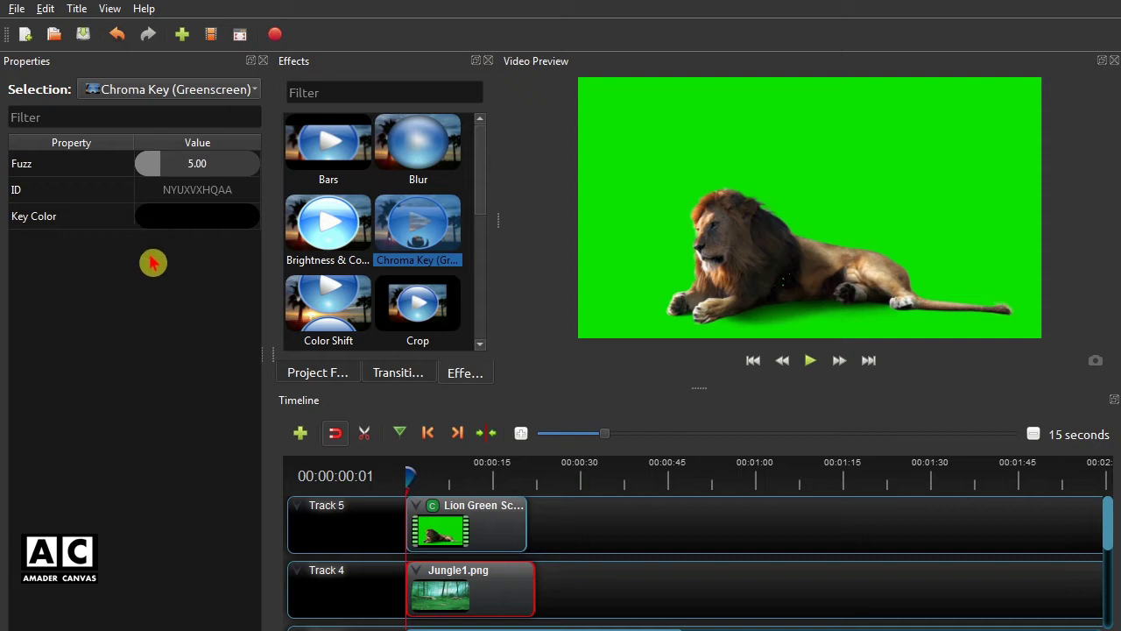
double_click(208, 224)
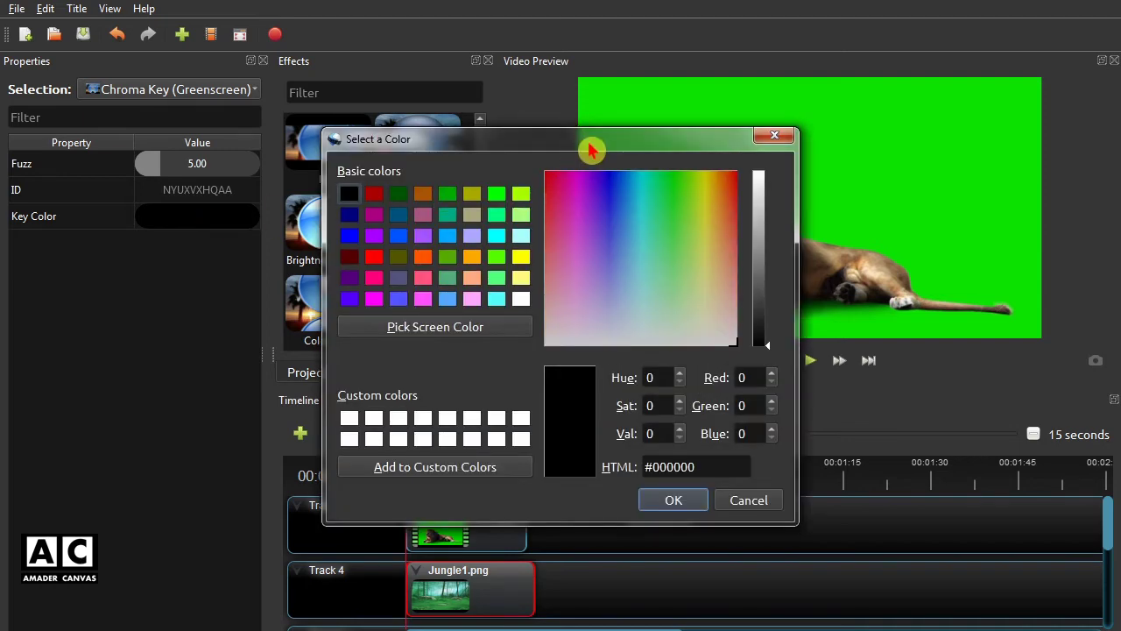
left_click_drag(592, 152, 461, 75)
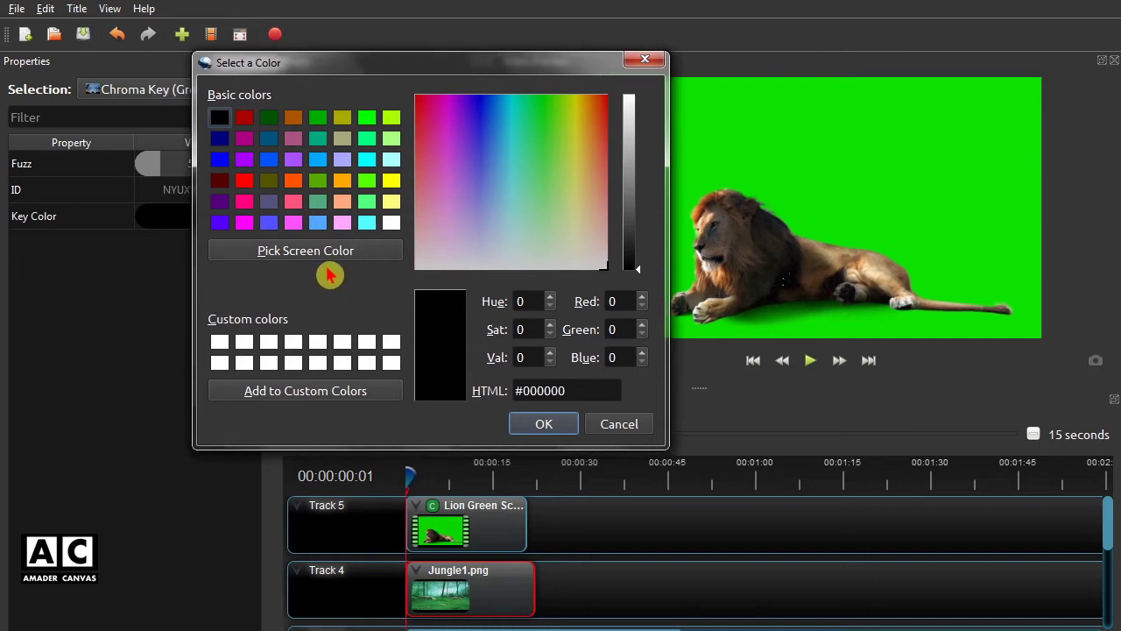
left_click(375, 250)
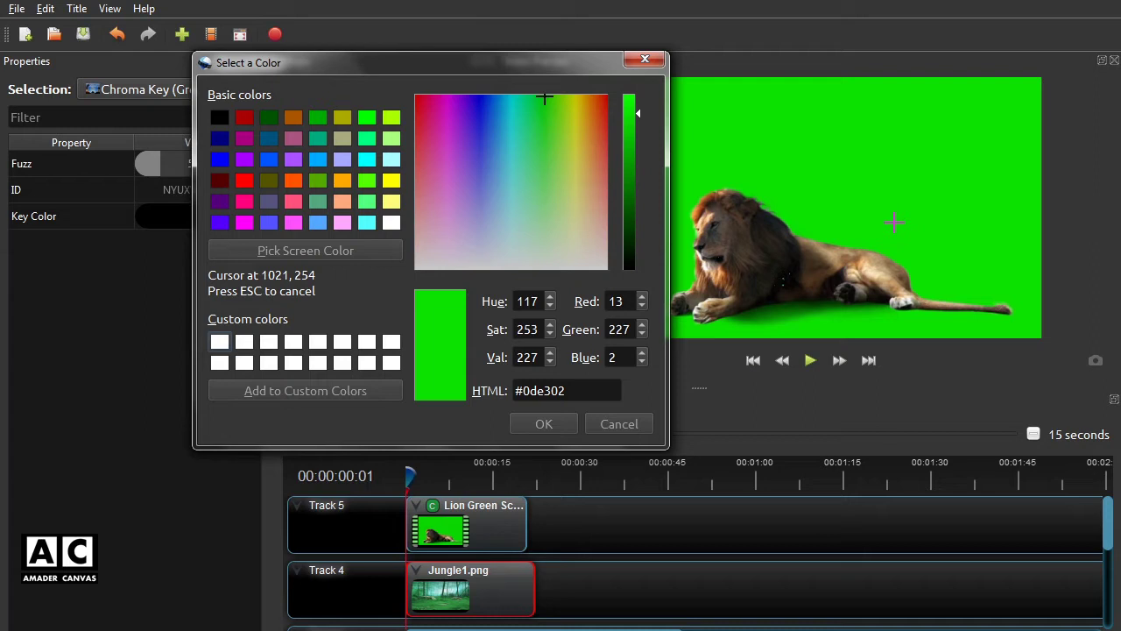
left_click(907, 241)
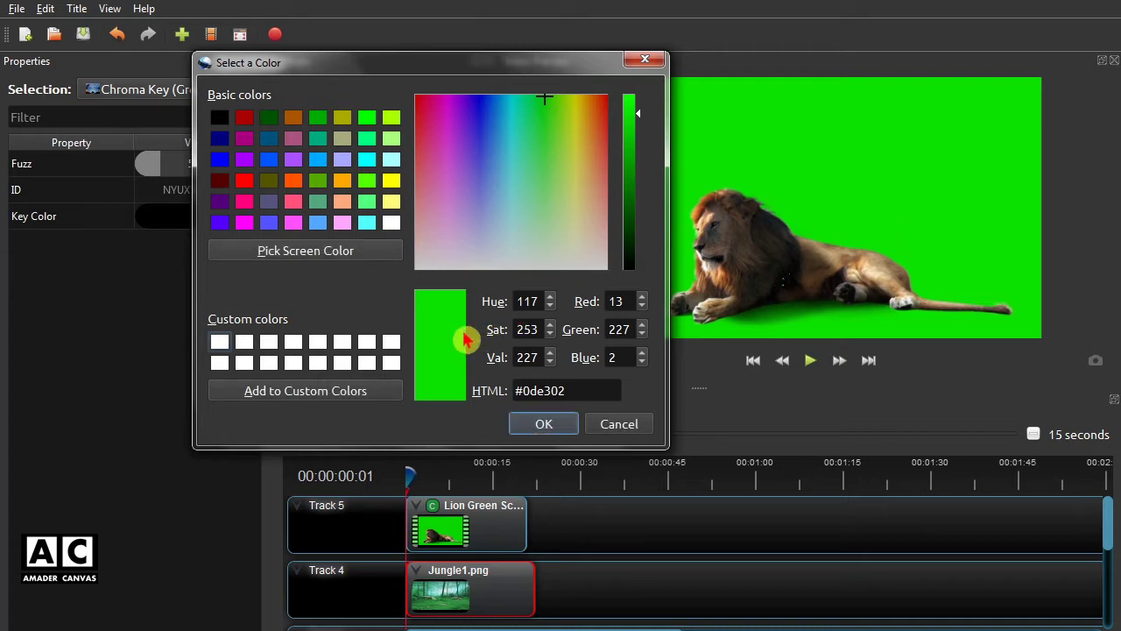
left_click(567, 429)
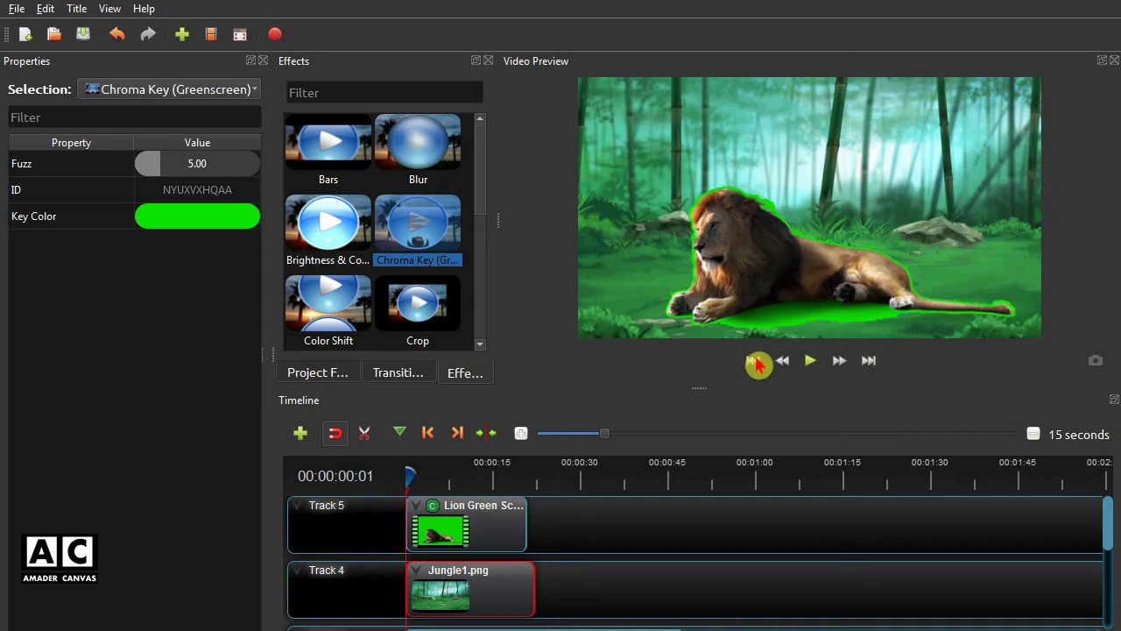
Step: Set the Fuzz of the lion clip's Chroma Key effect to 200
left_click_drag(692, 388, 698, 471)
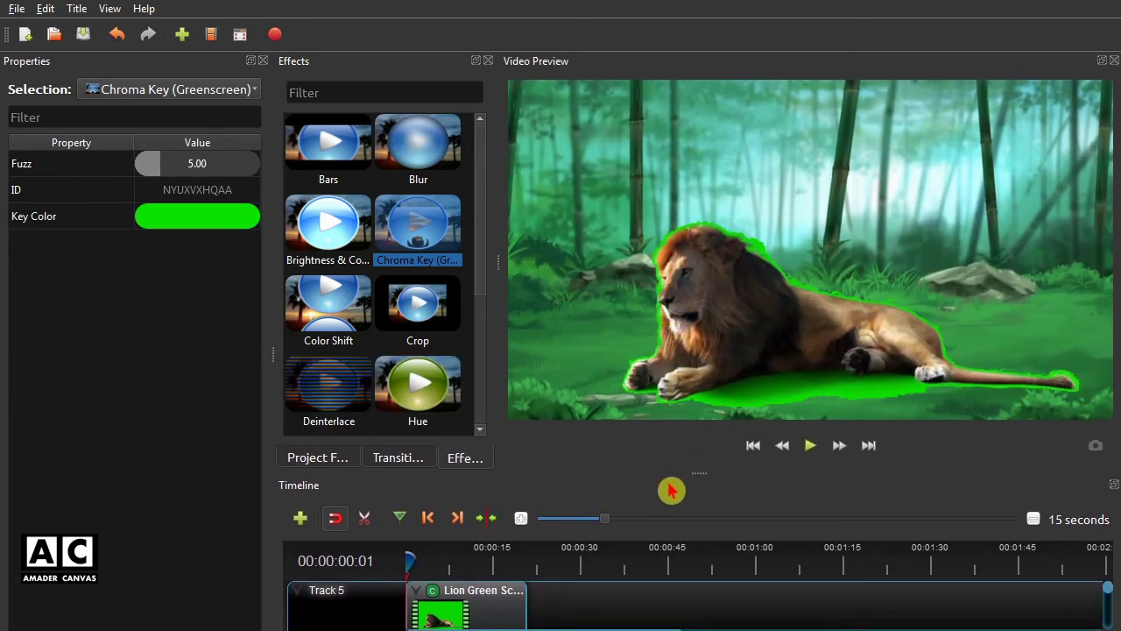
left_click_drag(694, 474, 701, 421)
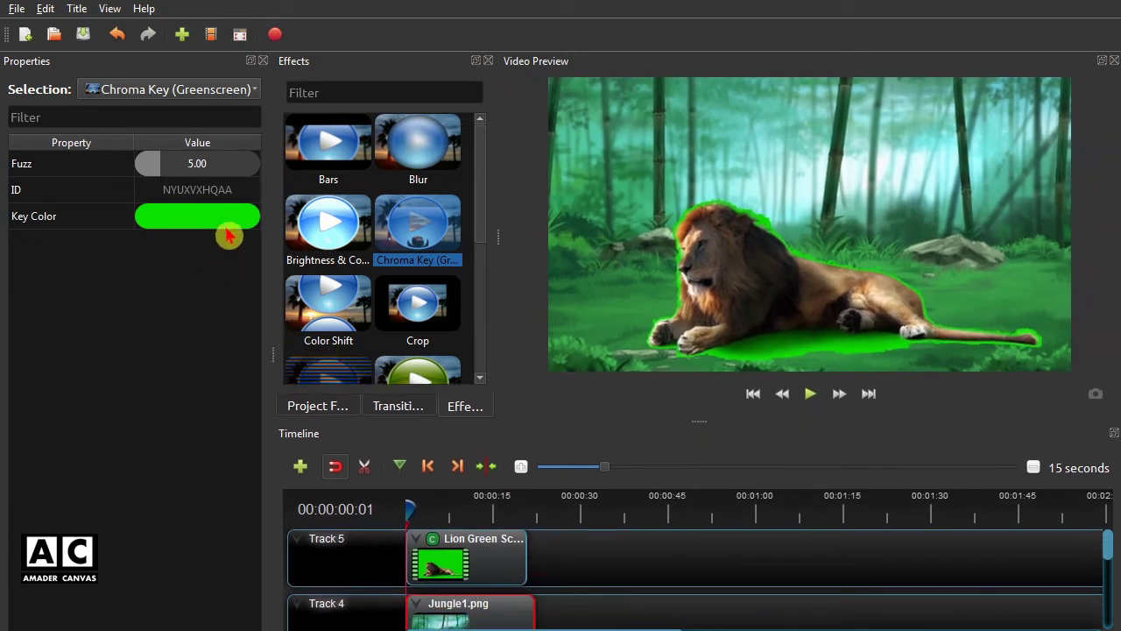
double_click(217, 165)
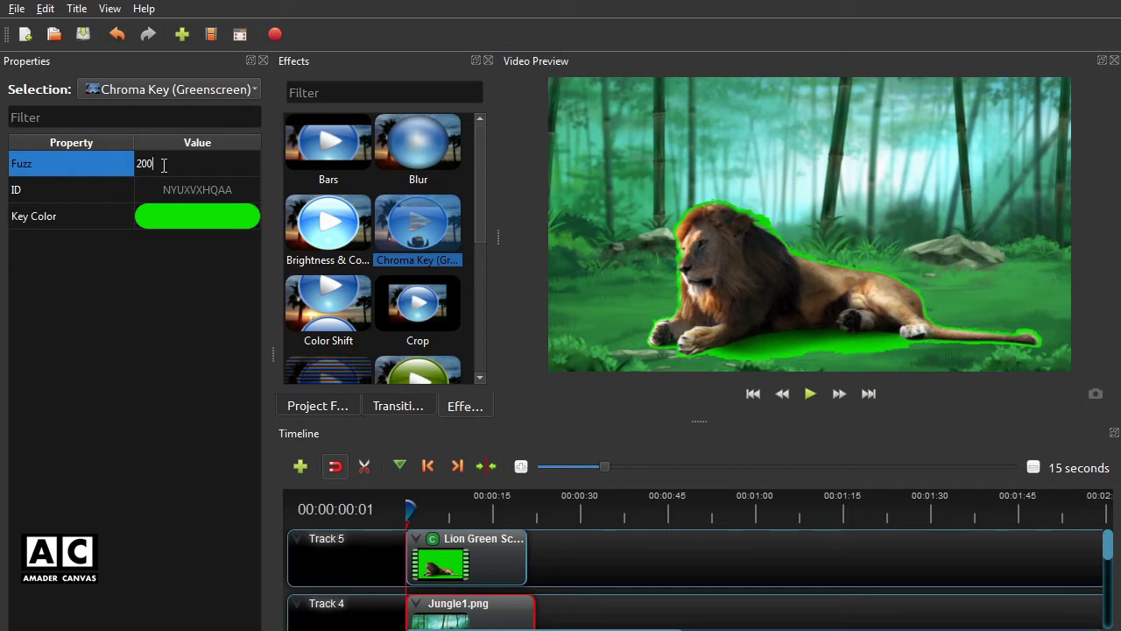
key("Return")
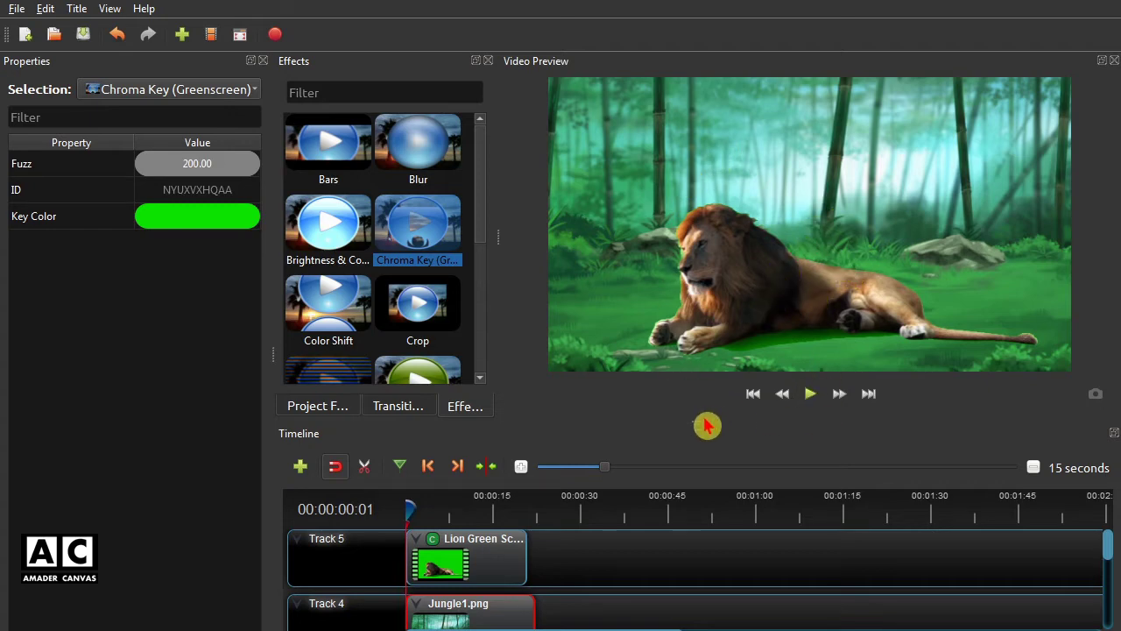
Step: Try a Fuzz value of 350 on the lion clip's Chroma Key effect, and undo the change
left_click_drag(693, 420, 697, 473)
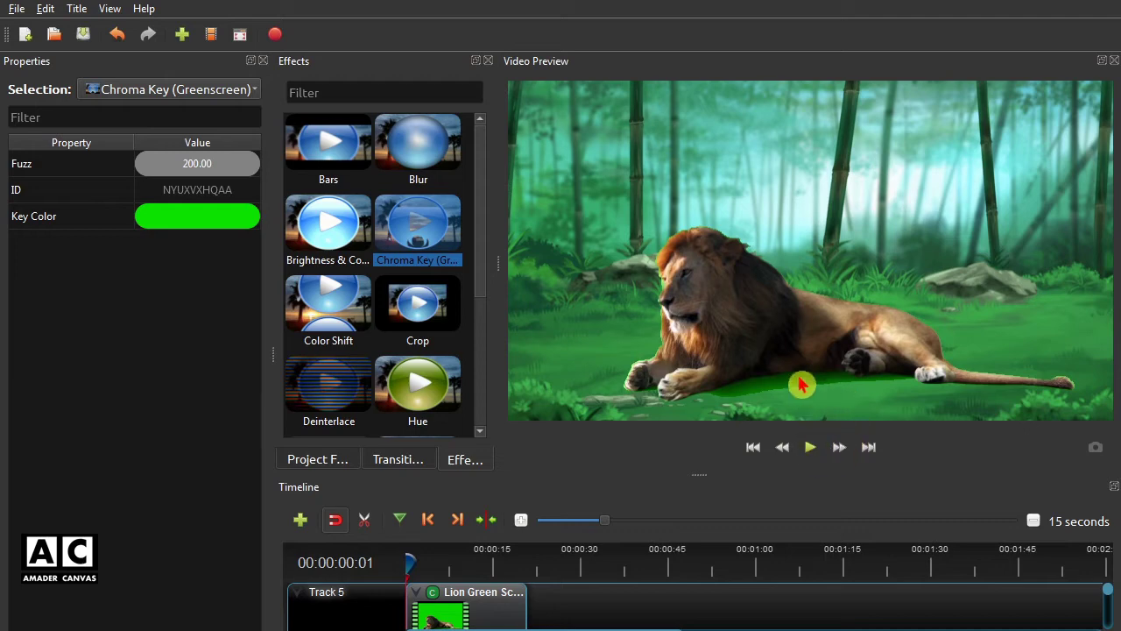
double_click(196, 167)
type("350")
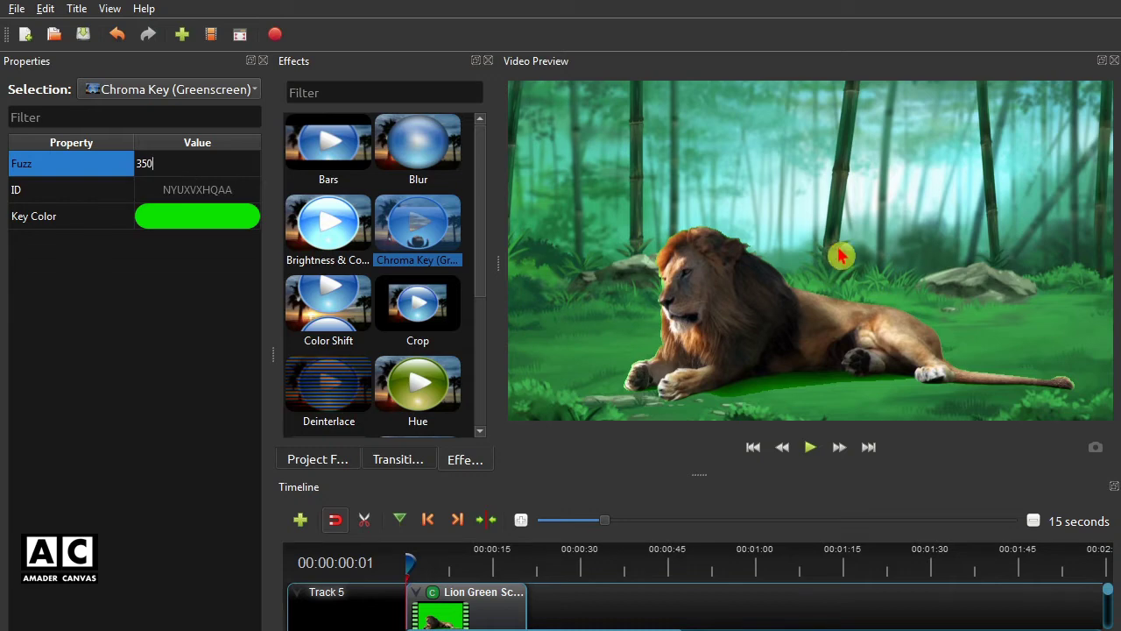
key("Return")
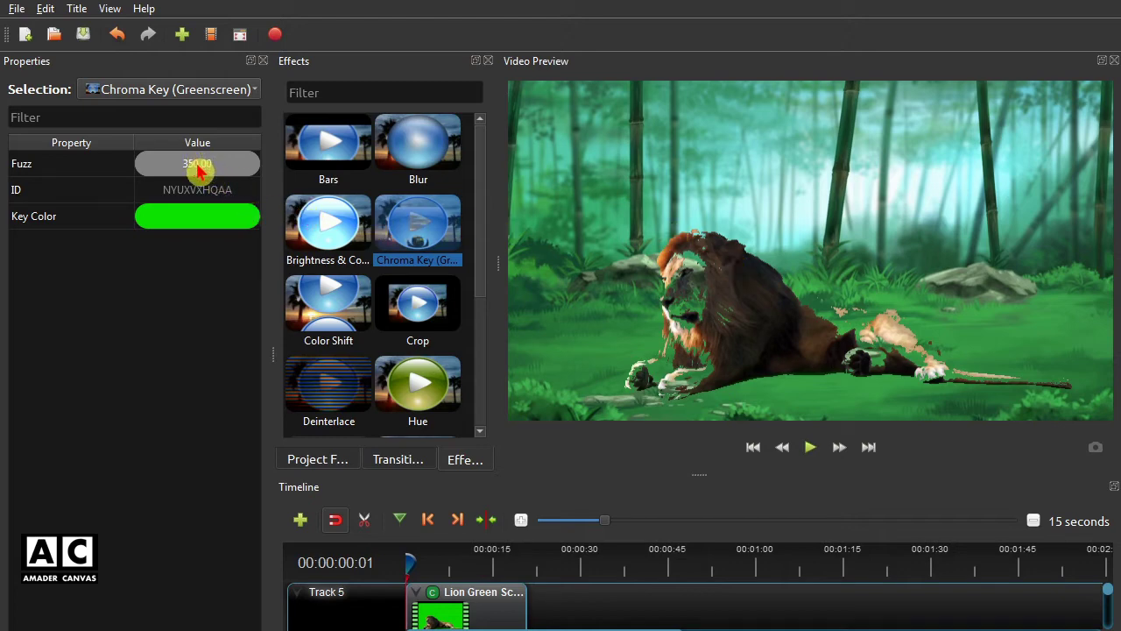
left_click(119, 38)
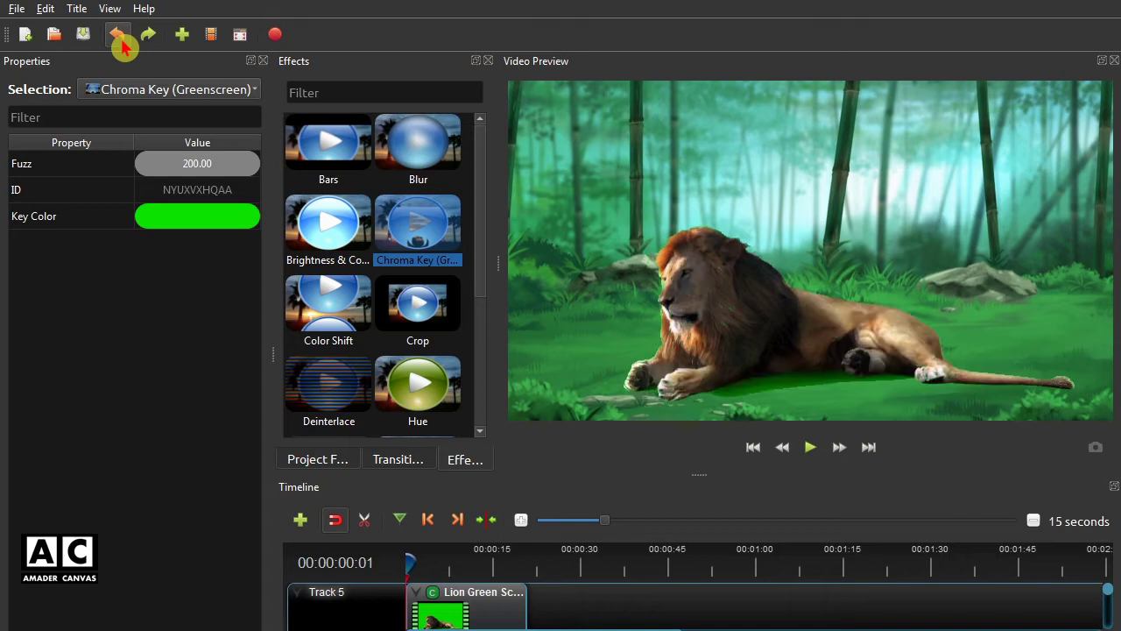
Step: Set the Fuzz of the lion clip's Chroma Key effect to 300
double_click(193, 172)
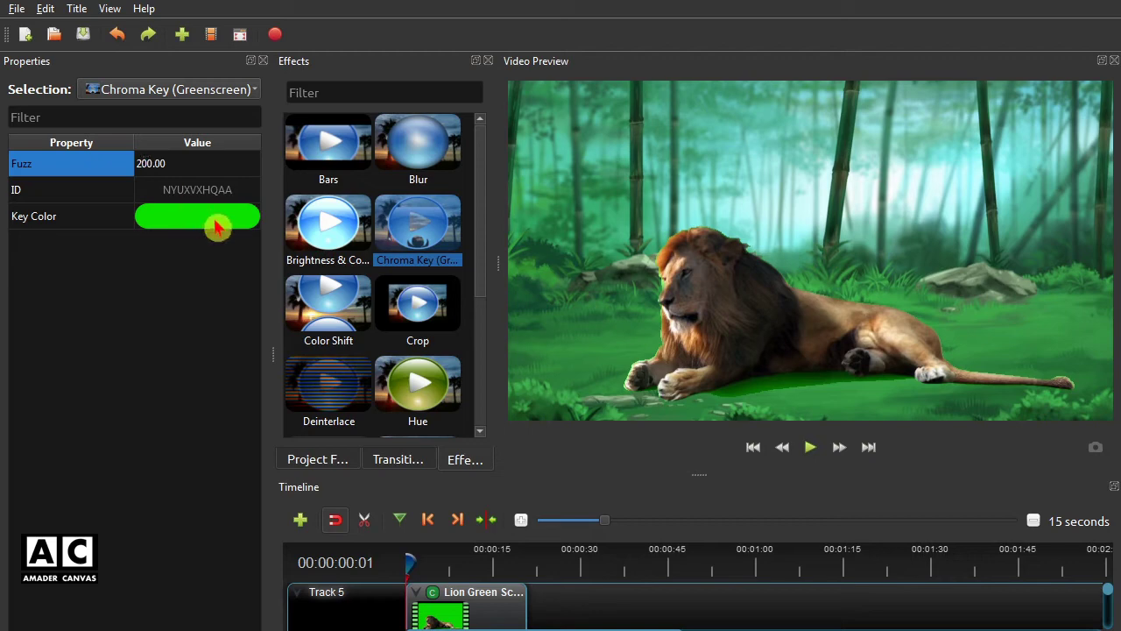
key("Delete")
type("3")
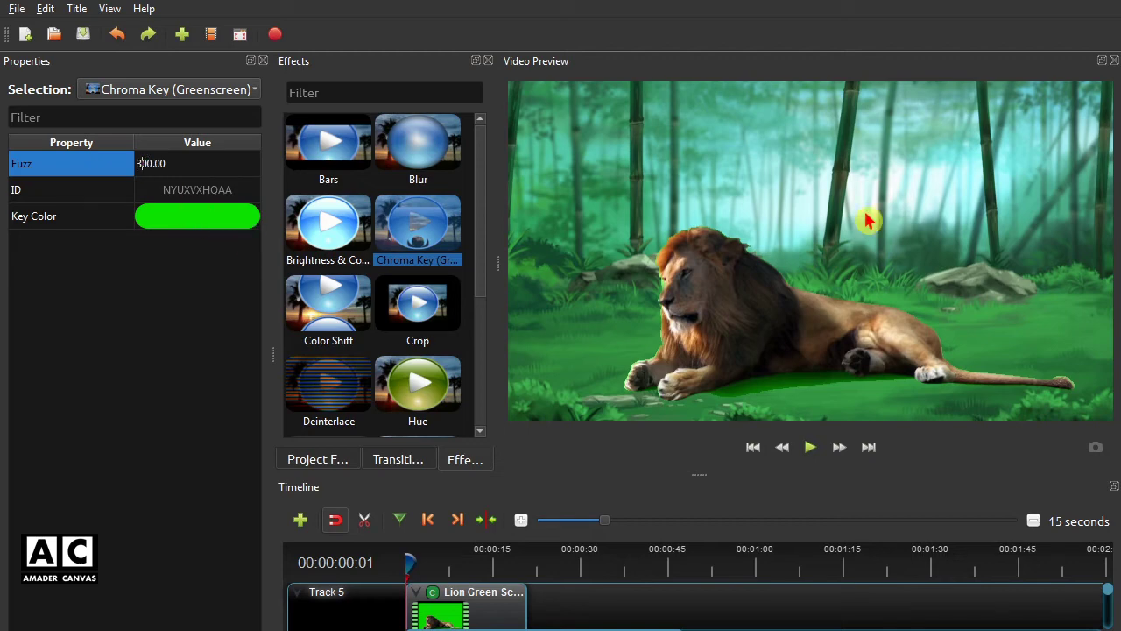
key("Return")
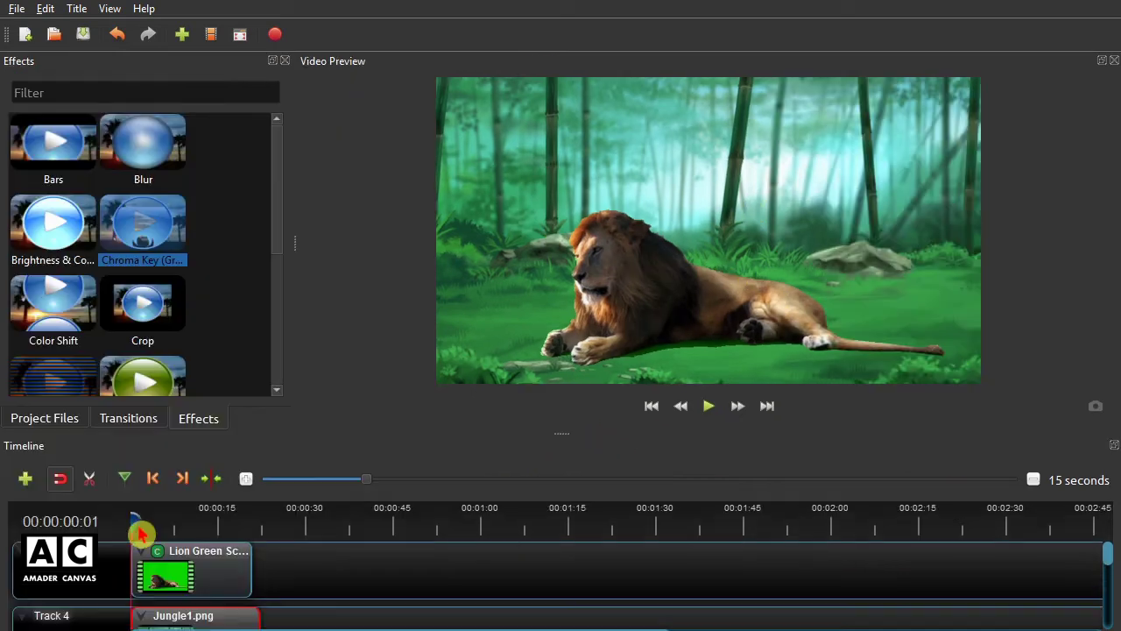
Step: Scrub the beginning of the timeline to check the keyed lion against the jungle background
left_click(135, 521)
mouse_move(143, 521)
left_mouse_down()
mouse_move(250, 517)
mouse_move(134, 515)
left_mouse_up()
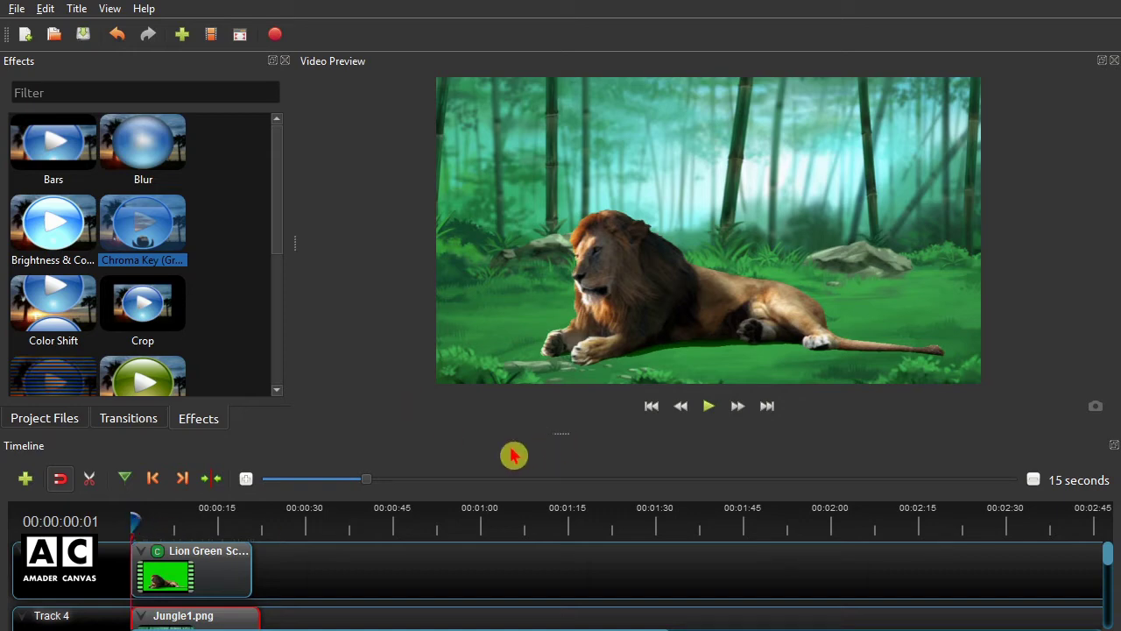
left_click_drag(565, 441, 294, 61)
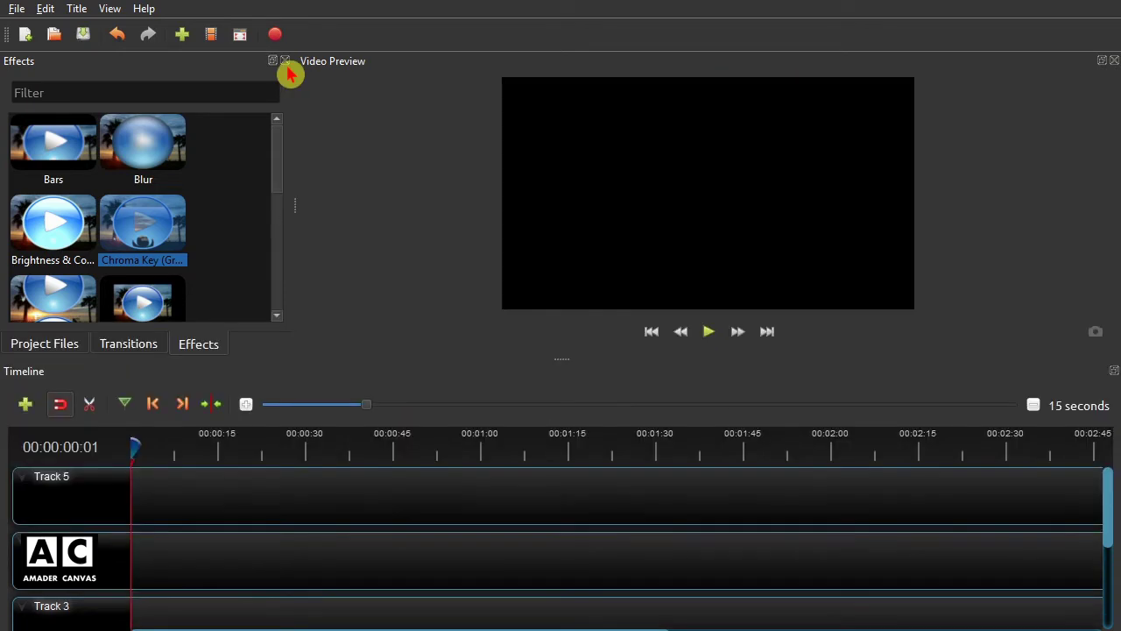
Step: Import Boat Green Screen new.mp4 and Blue Sea.mp4 into the project
left_click(184, 36)
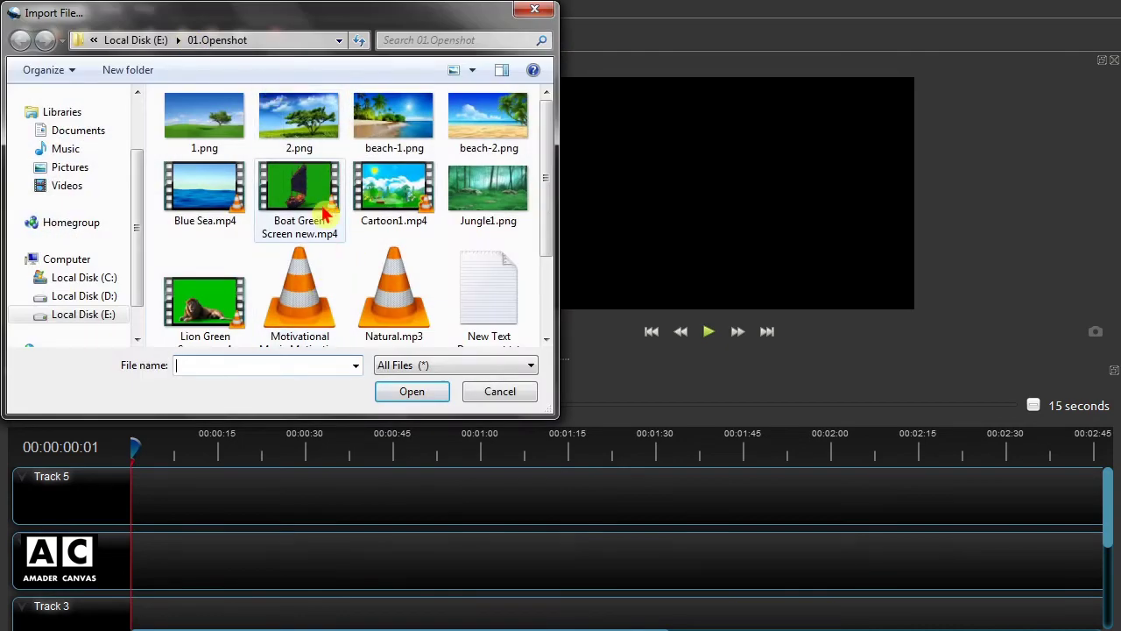
left_click(310, 197)
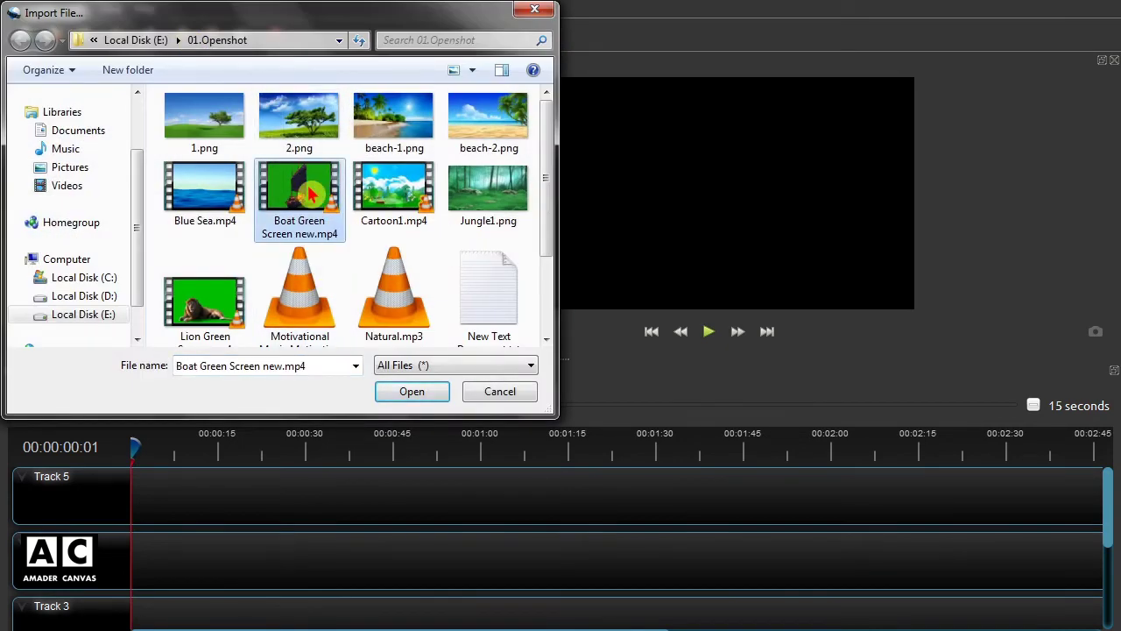
left_click(210, 203, "ctrl")
left_click(428, 399)
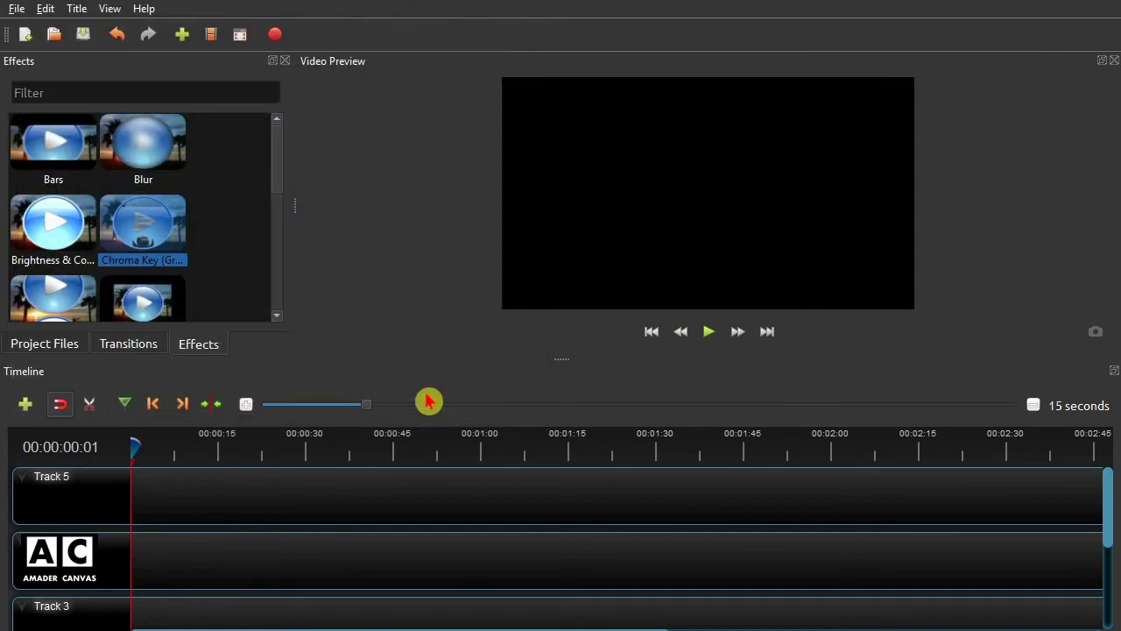
Step: Place the boat green screen clip from the project files at the start of Track 5
left_click(69, 349)
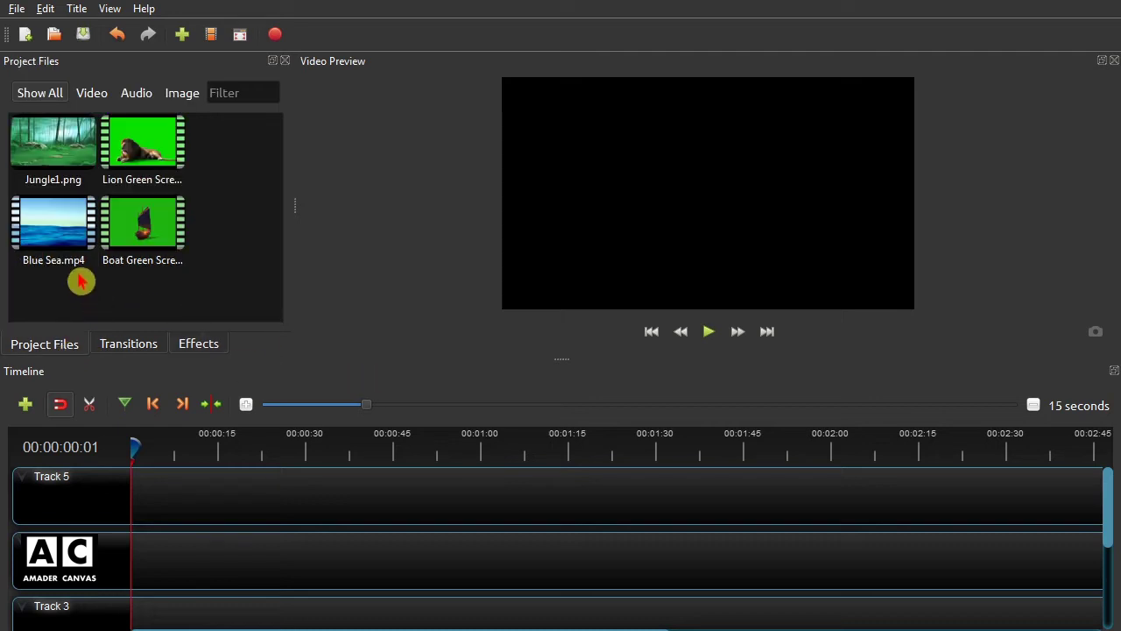
left_click(143, 228)
left_click_drag(143, 222, 190, 503)
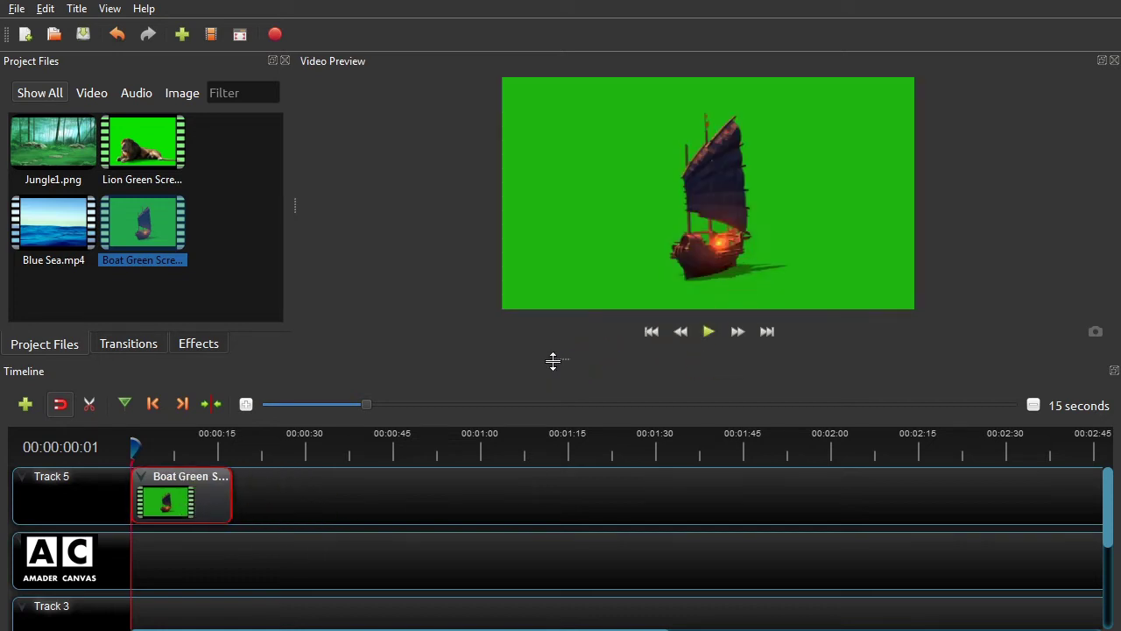
Step: Place the Blue Sea.mp4 clip at the start of Track 4, beneath the boat clip
left_click_drag(552, 361, 553, 446)
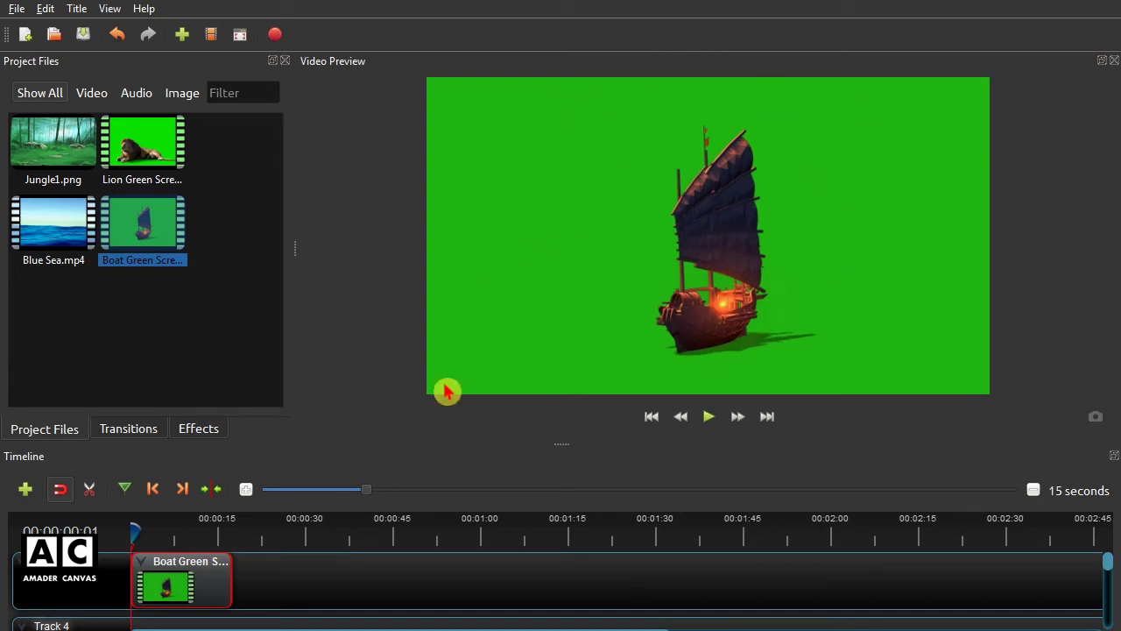
left_click_drag(560, 444, 565, 368)
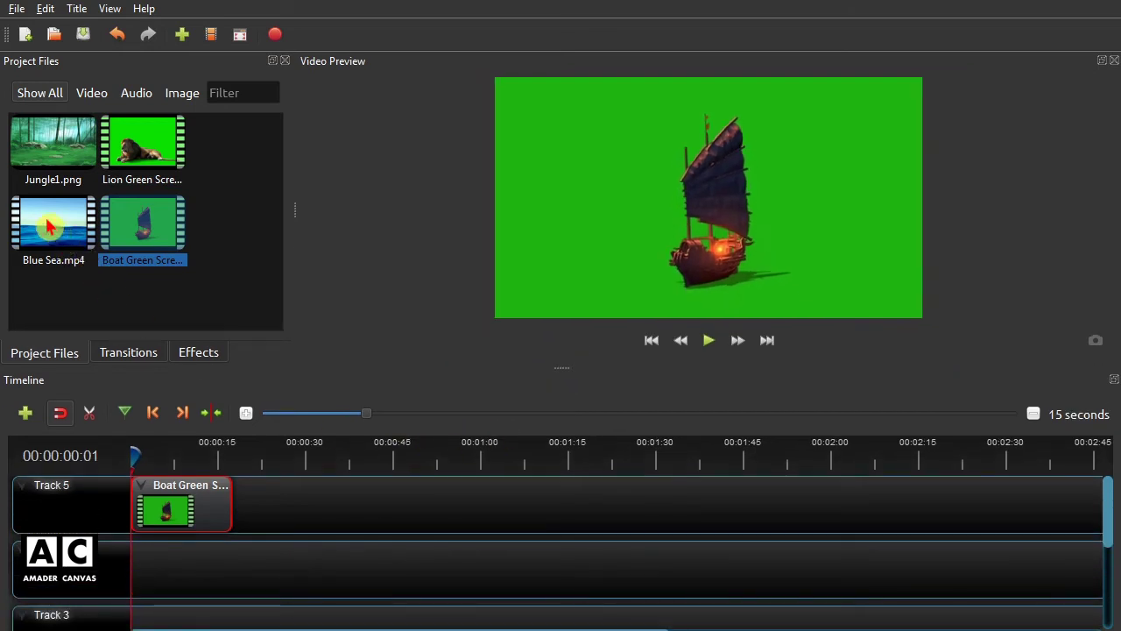
left_click_drag(47, 224, 185, 571)
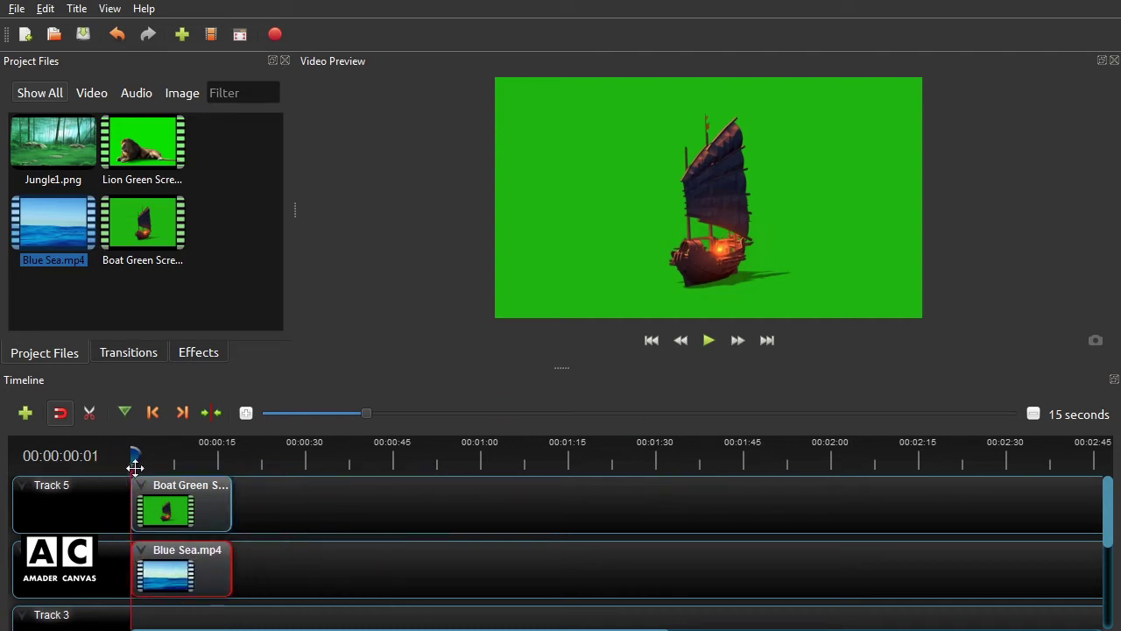
Step: Shift the boat clip aside on Track 5 to view the sea footage, and return it to the timeline start
left_click_drag(193, 511, 305, 511)
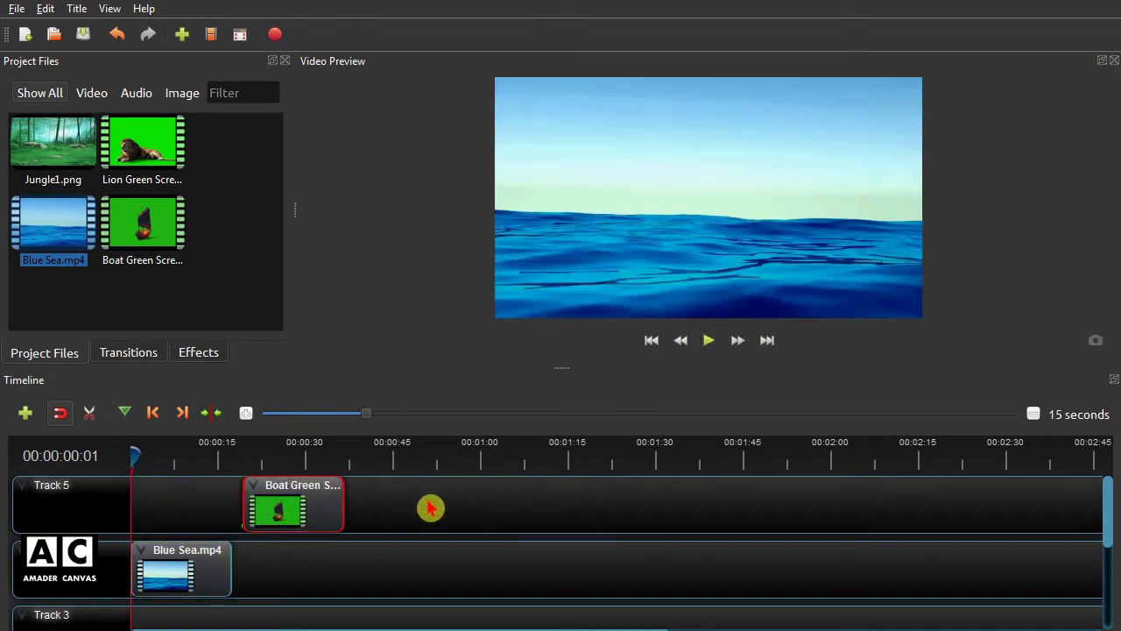
left_click_drag(317, 502, 225, 510)
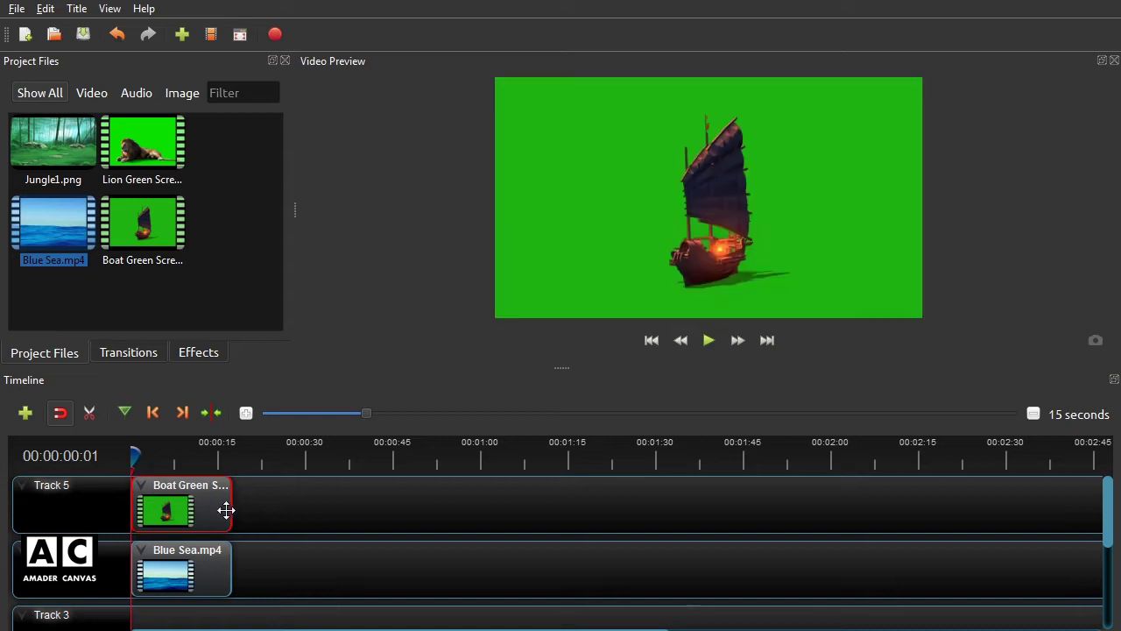
left_click(654, 343)
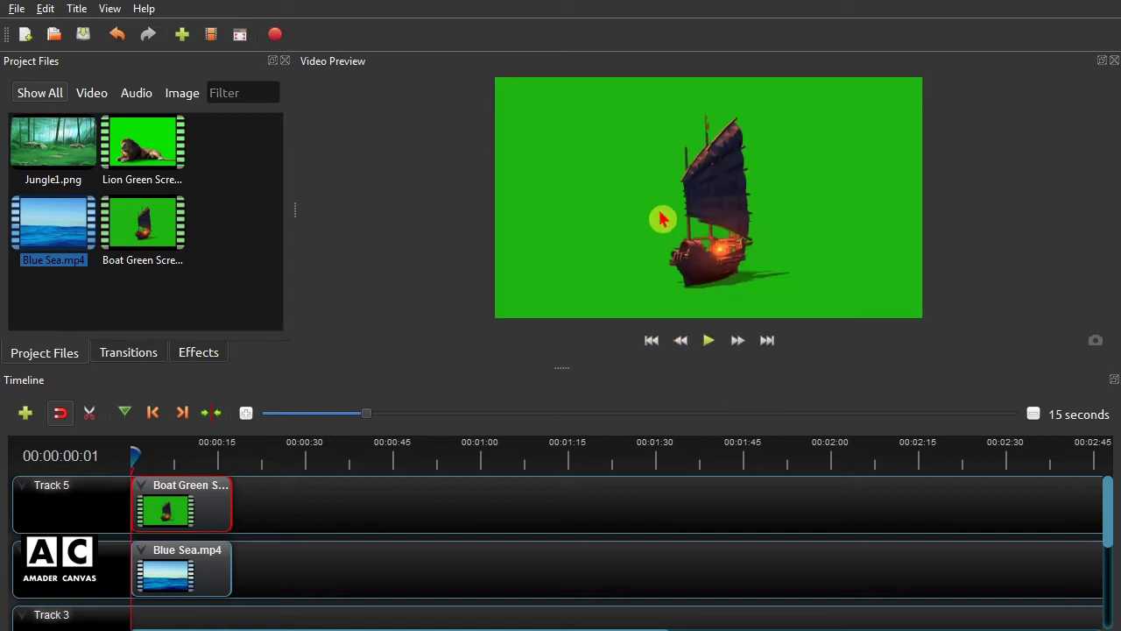
Step: Apply the Chroma Key (Greenscreen) effect to the boat clip and open the effect's properties
left_click(198, 353)
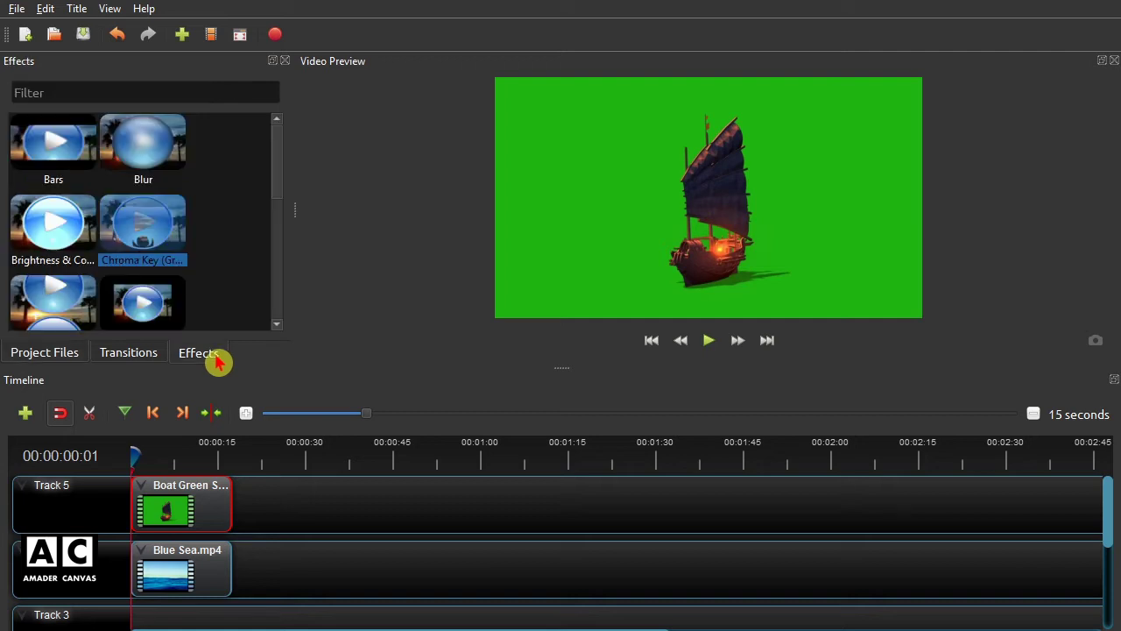
left_click_drag(144, 221, 162, 495)
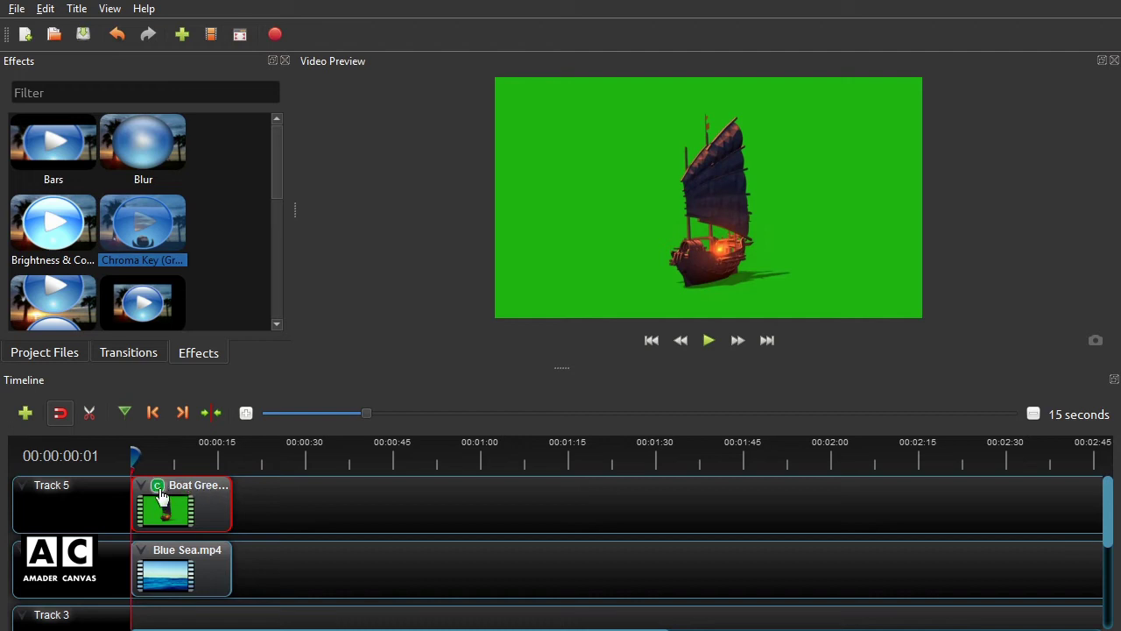
right_click(171, 499)
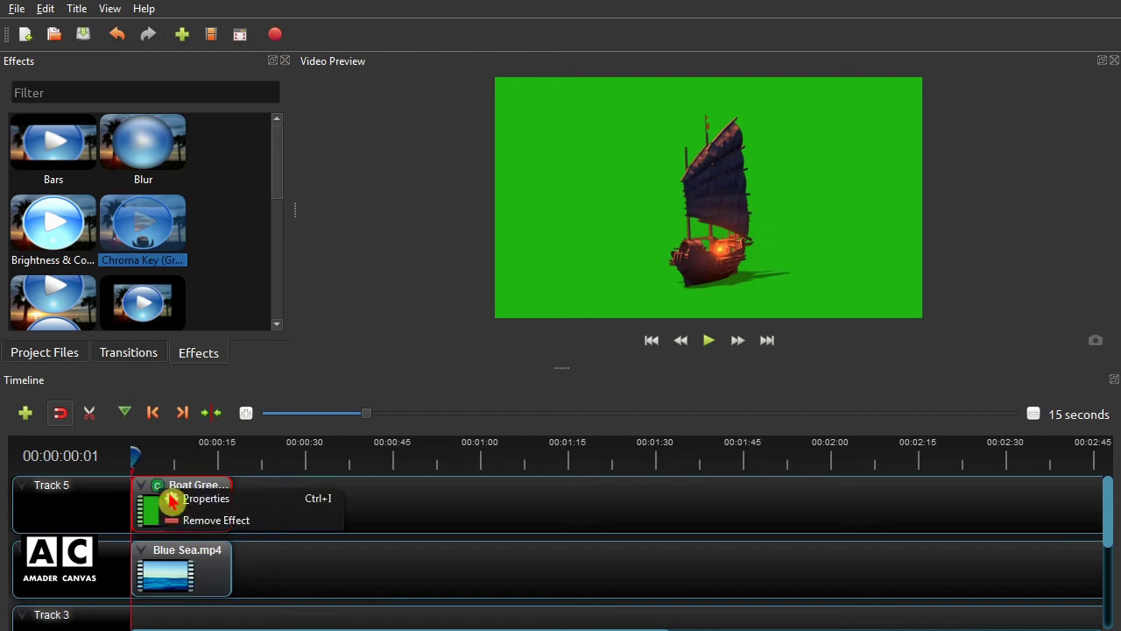
left_click(250, 506)
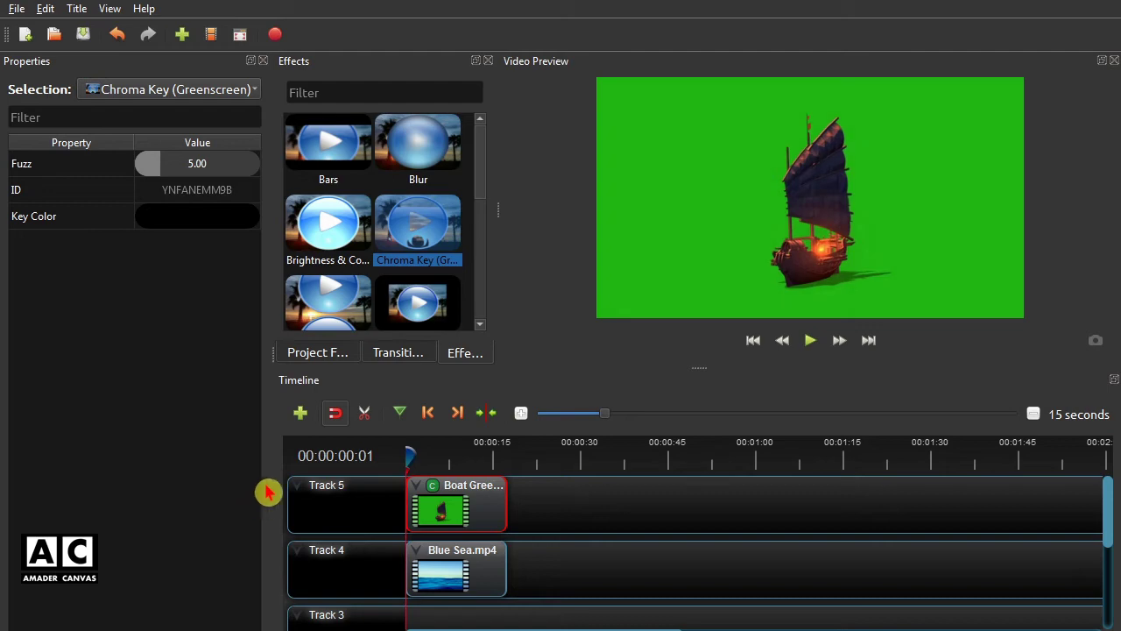
Step: Set the boat effect's Key Color to #23b914 by sampling the green background in the video preview
left_click(182, 221)
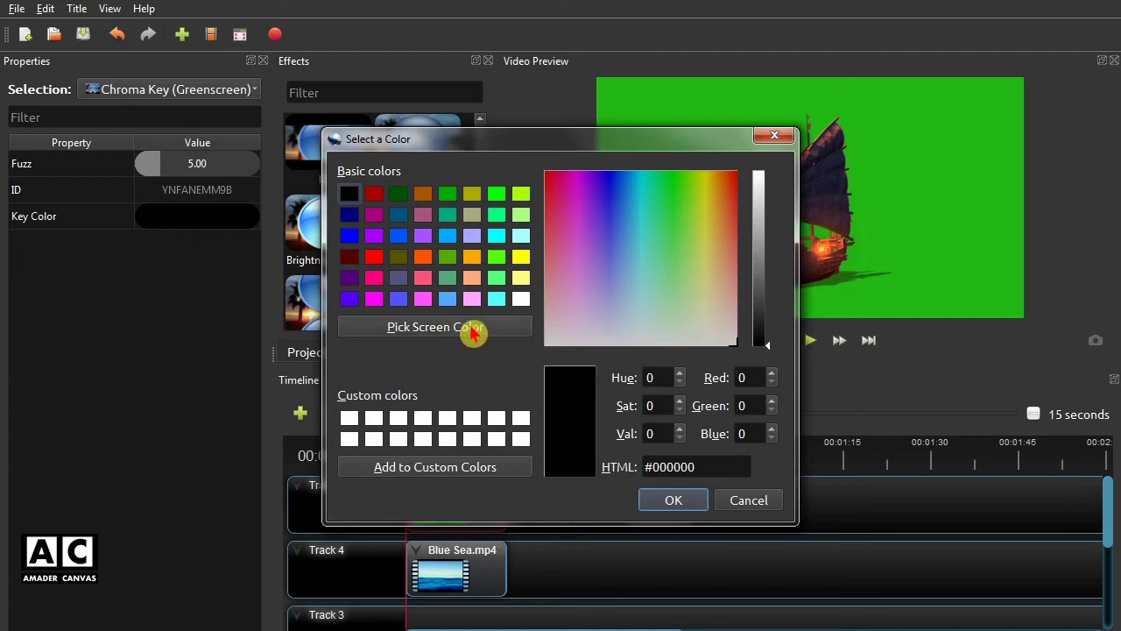
left_click(473, 329)
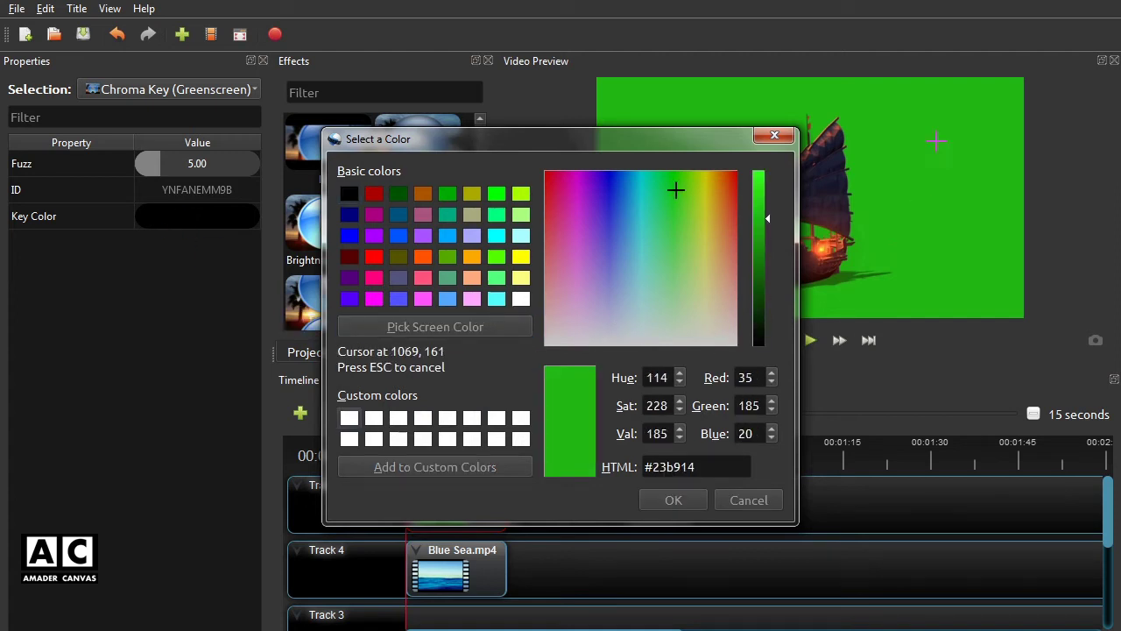
left_click(923, 189)
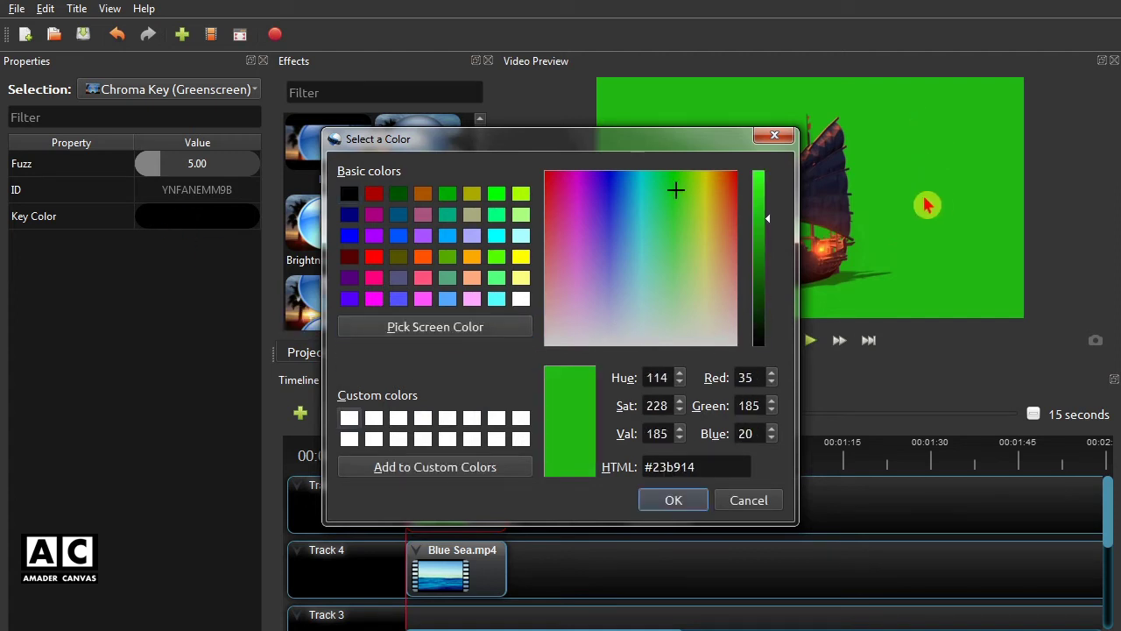
left_click(674, 500)
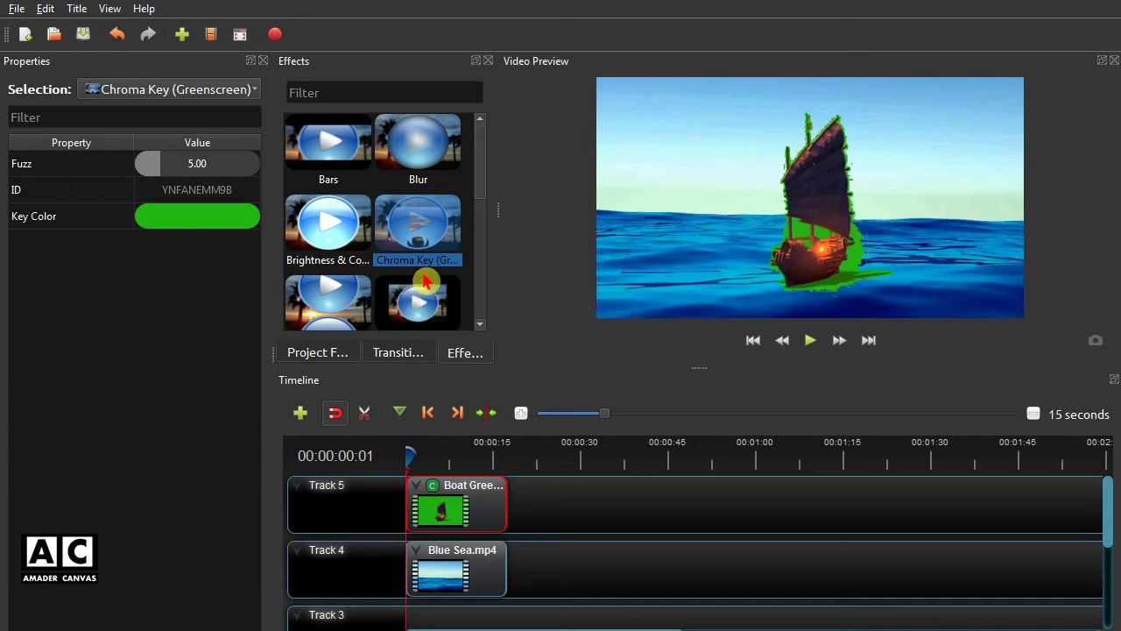
Step: Set the Fuzz of the boat clip's Chroma Key effect to 120 and enlarge the preview to inspect the edges
double_click(178, 162)
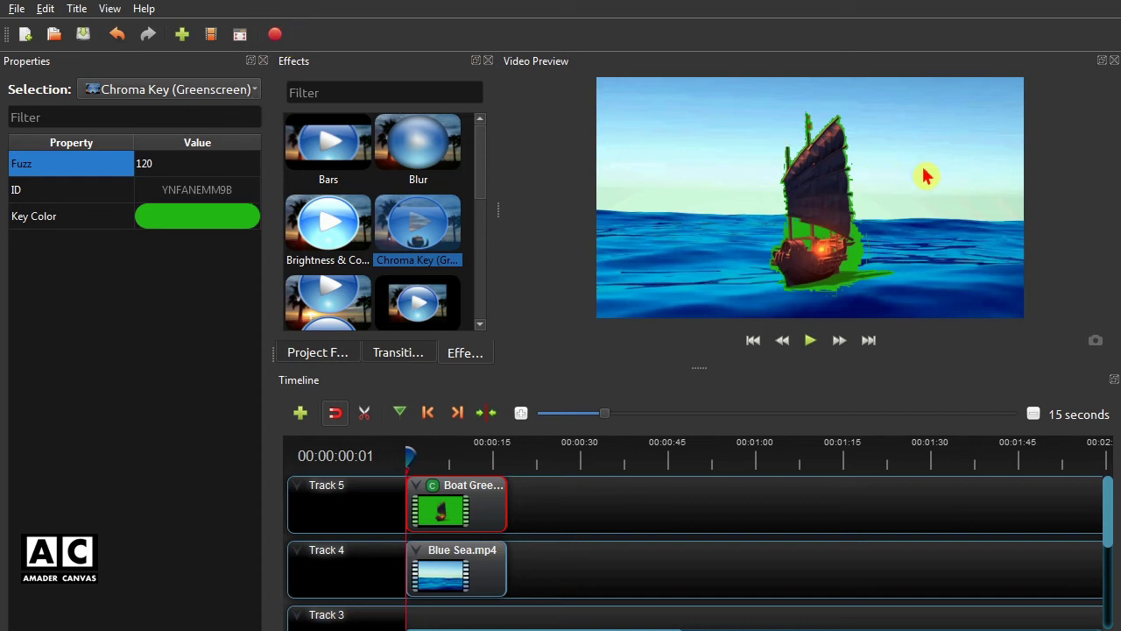
key("Return")
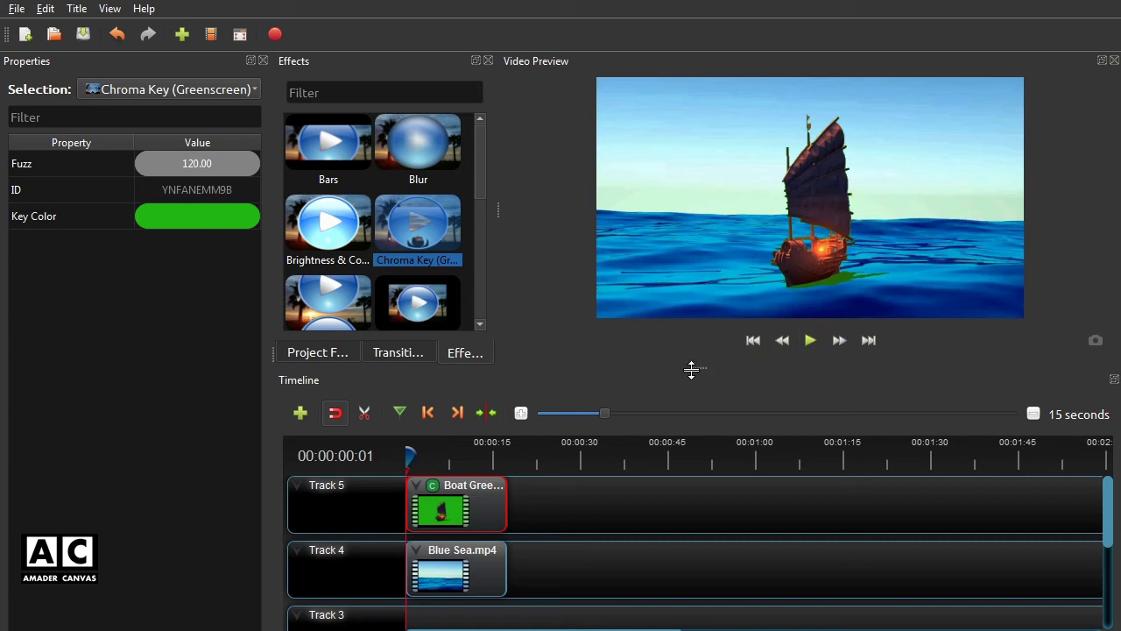
left_click_drag(699, 375, 707, 476)
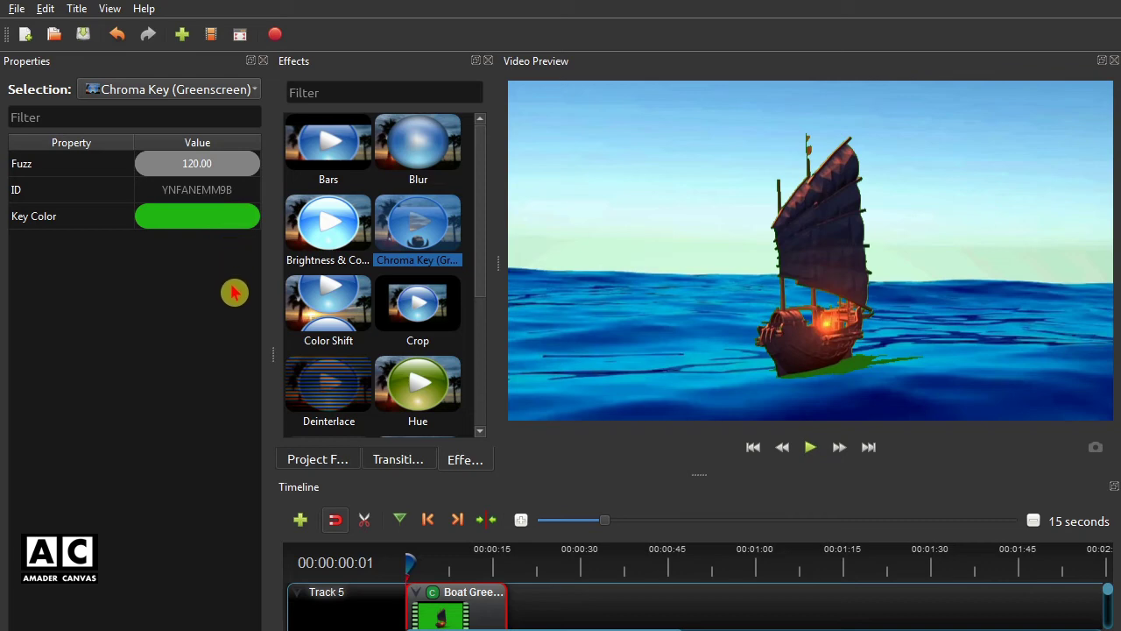
Step: Set the Fuzz of the boat clip's Chroma Key effect to 140
double_click(205, 166)
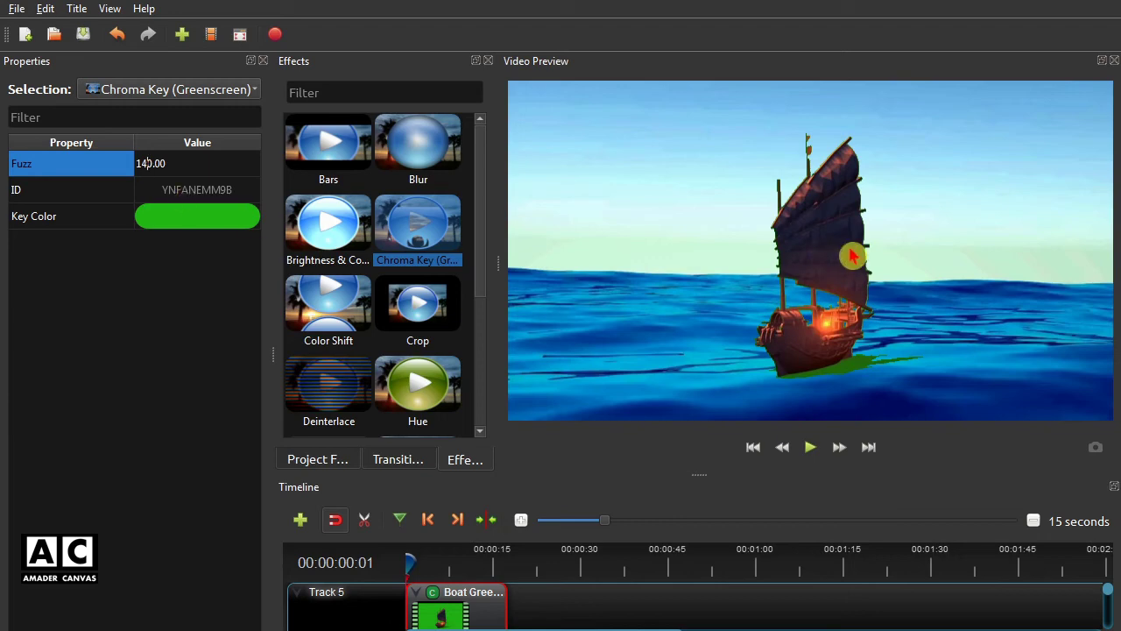
left_click(930, 241)
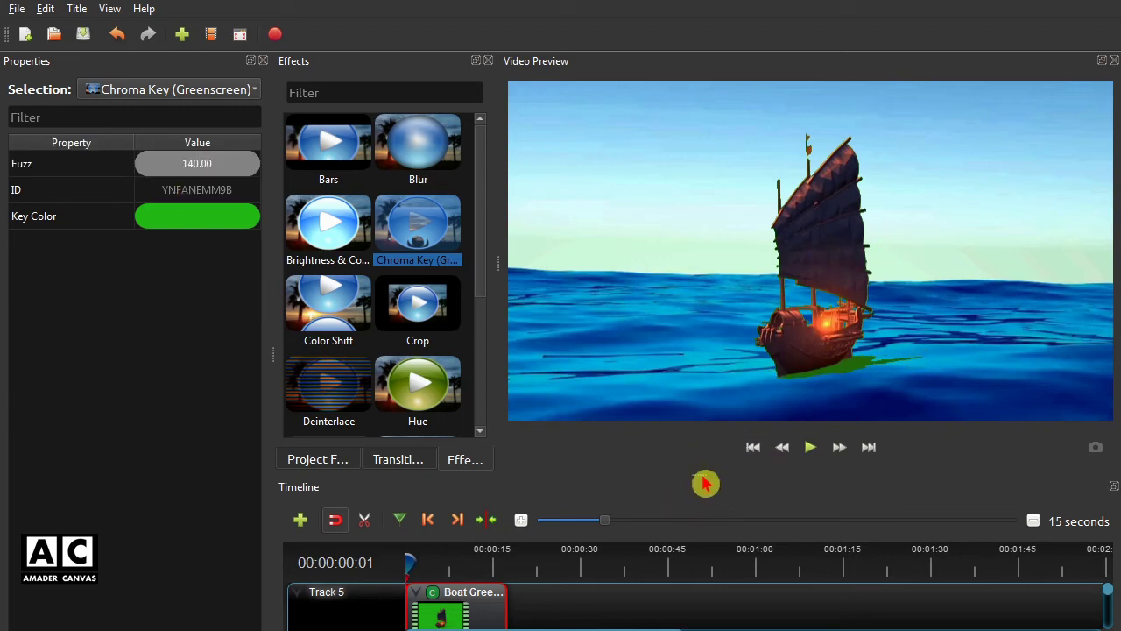
left_click_drag(692, 476, 700, 424)
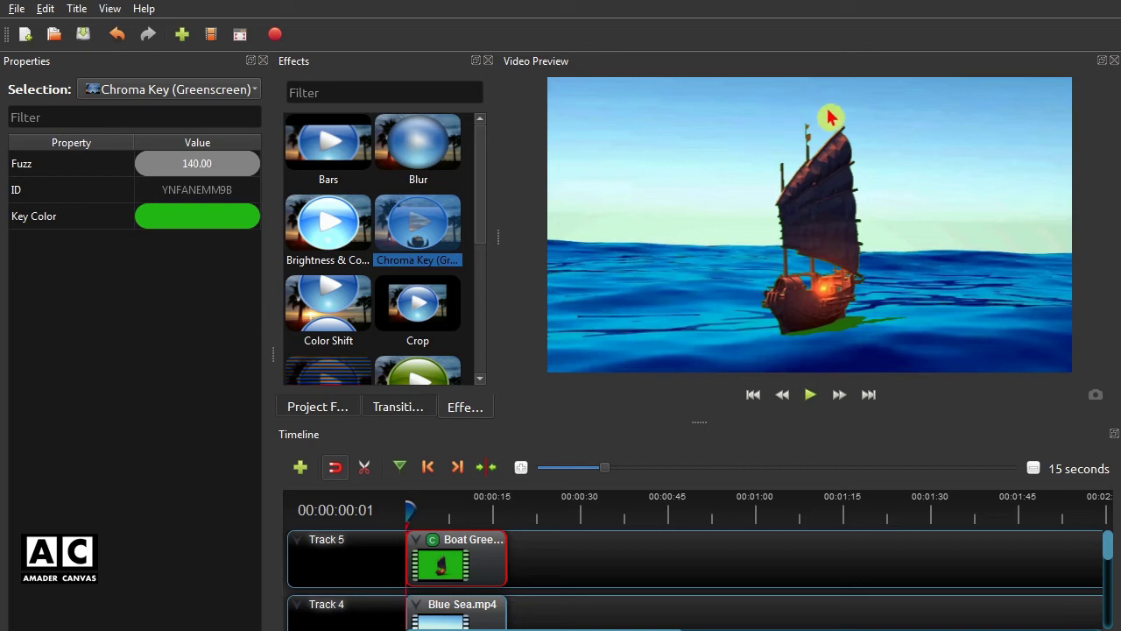
left_click_drag(699, 421, 699, 389)
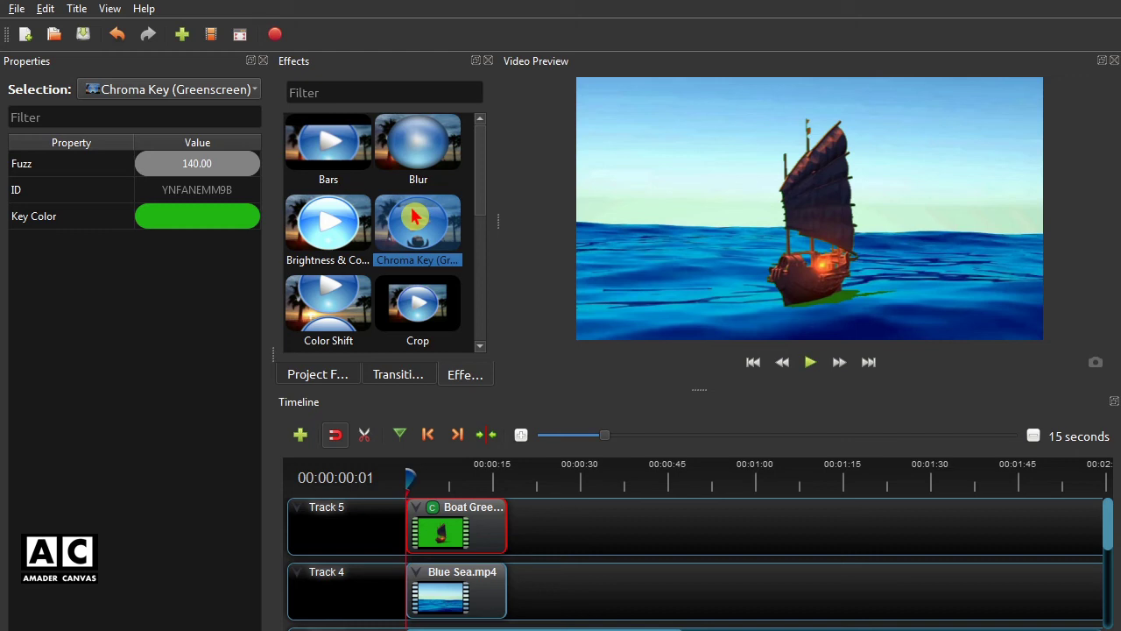
Step: Add a second Chroma Key (Greenscreen) effect to the boat clip and open its properties
left_click_drag(414, 224, 471, 524)
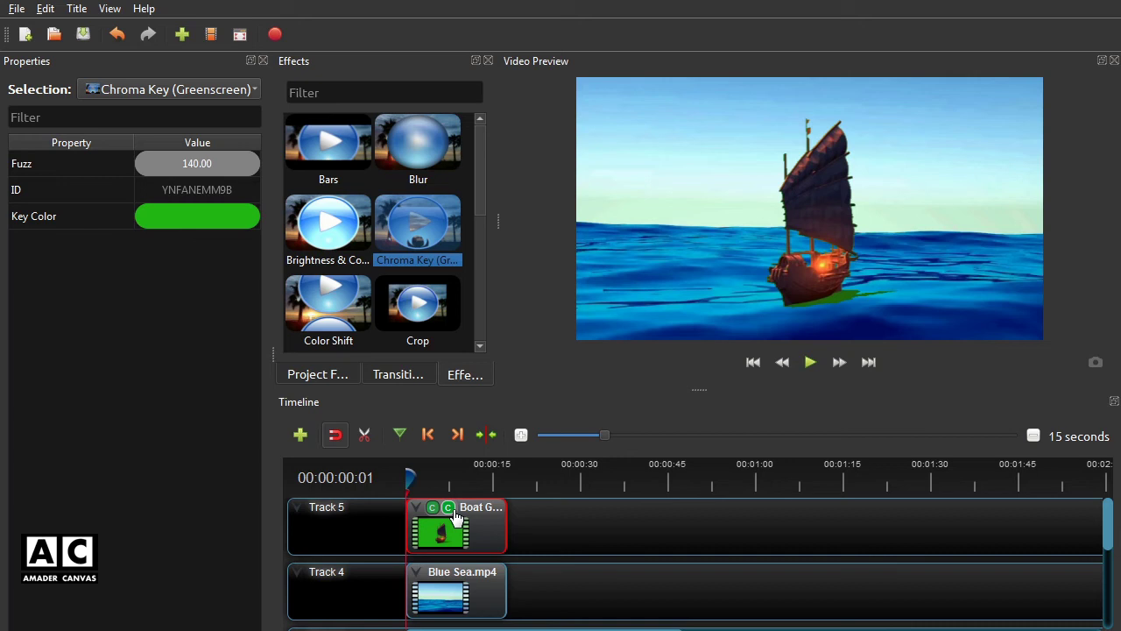
right_click(453, 517)
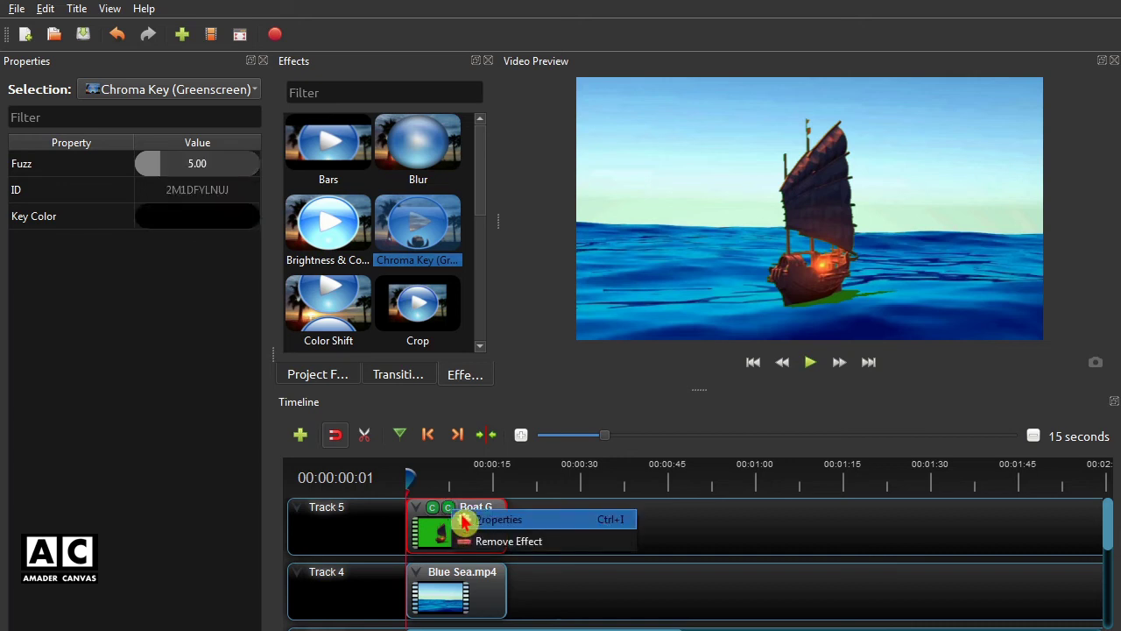
left_click(487, 520)
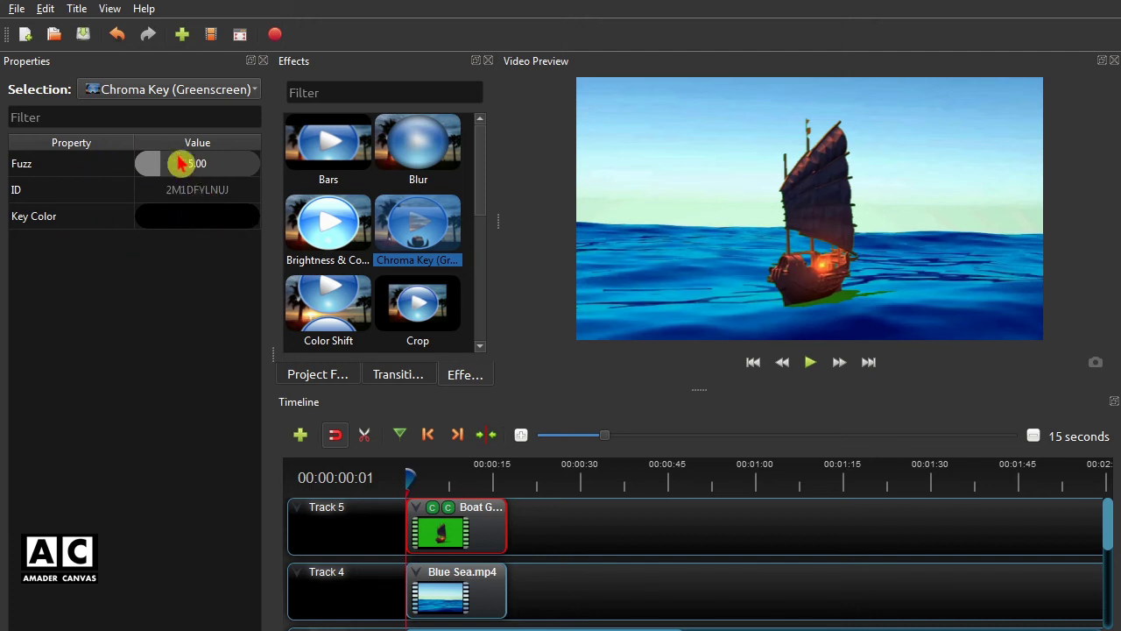
Step: Set the second effect's Key Color to #22690b by sampling the dark green shadow beside the boat's hull
double_click(198, 221)
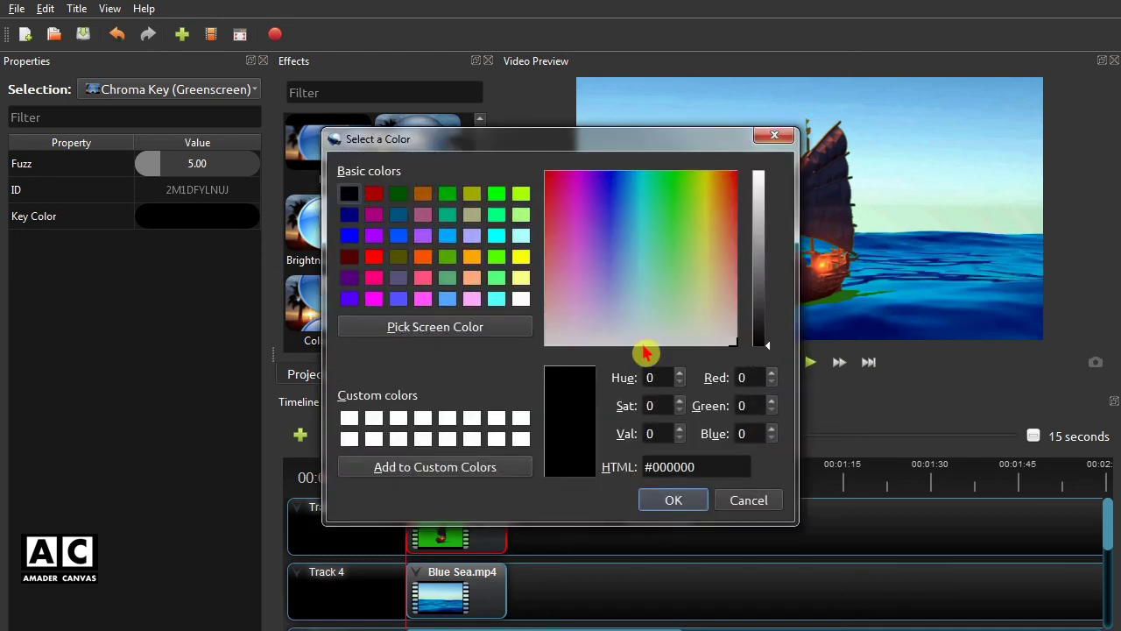
left_click(499, 328)
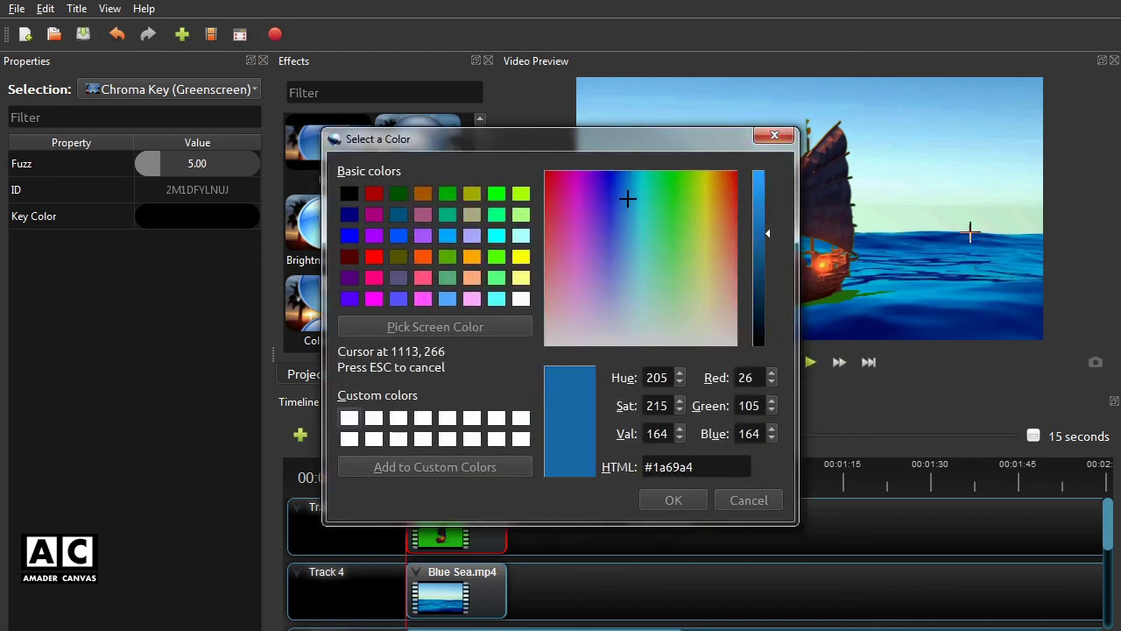
left_click(841, 295)
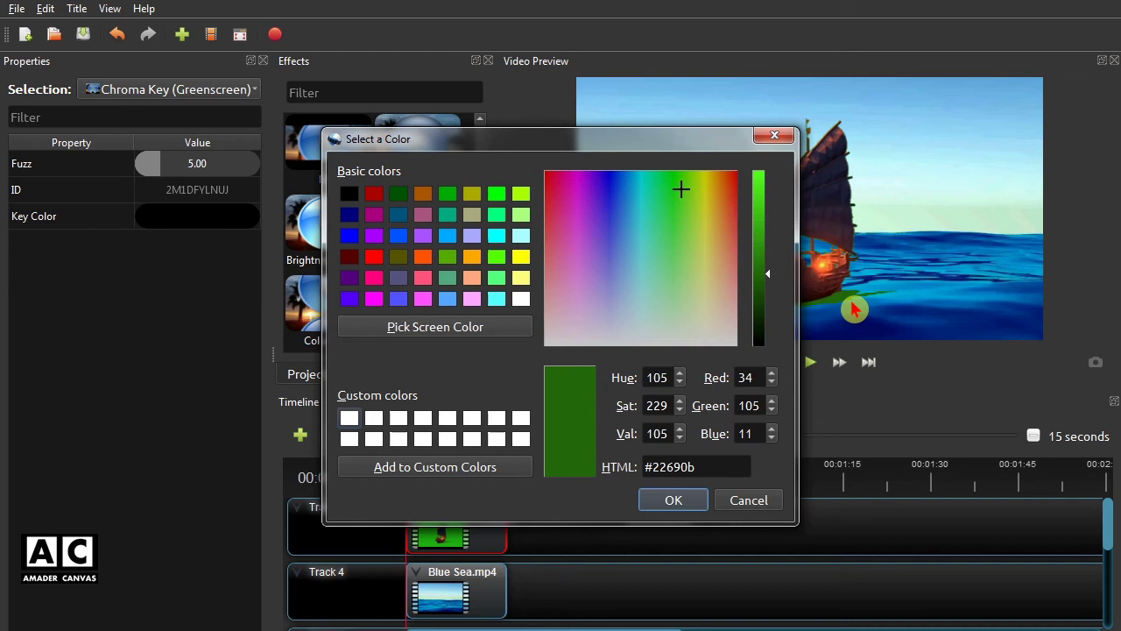
left_click(674, 501)
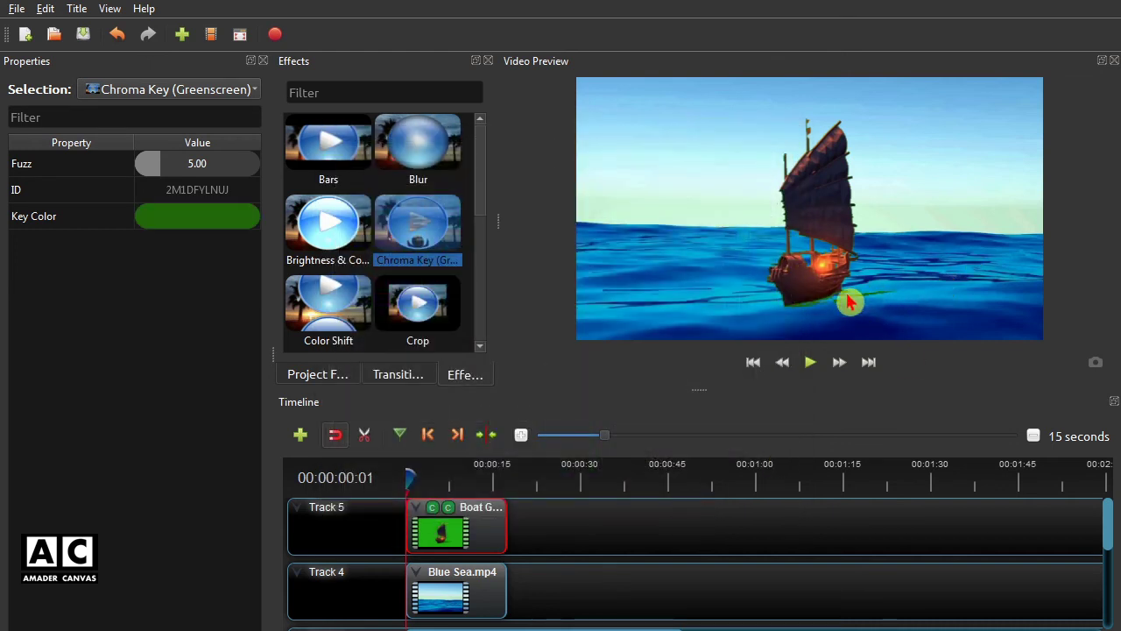
Step: Set the Fuzz of the boat clip's second Chroma Key effect to 100
double_click(176, 161)
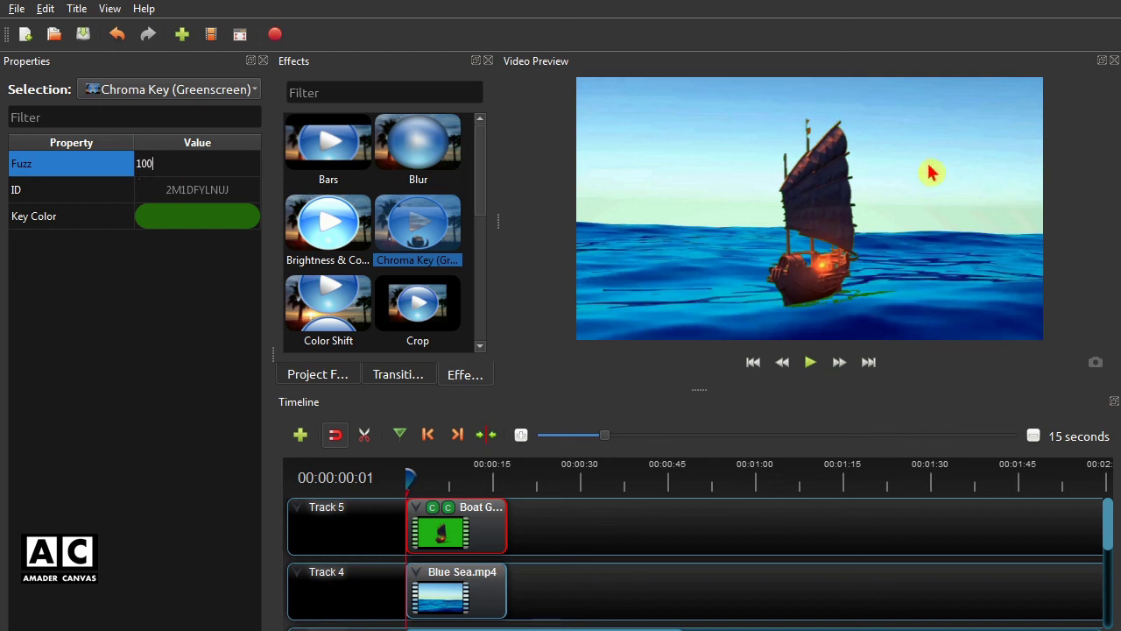
key("Return")
left_click(890, 275)
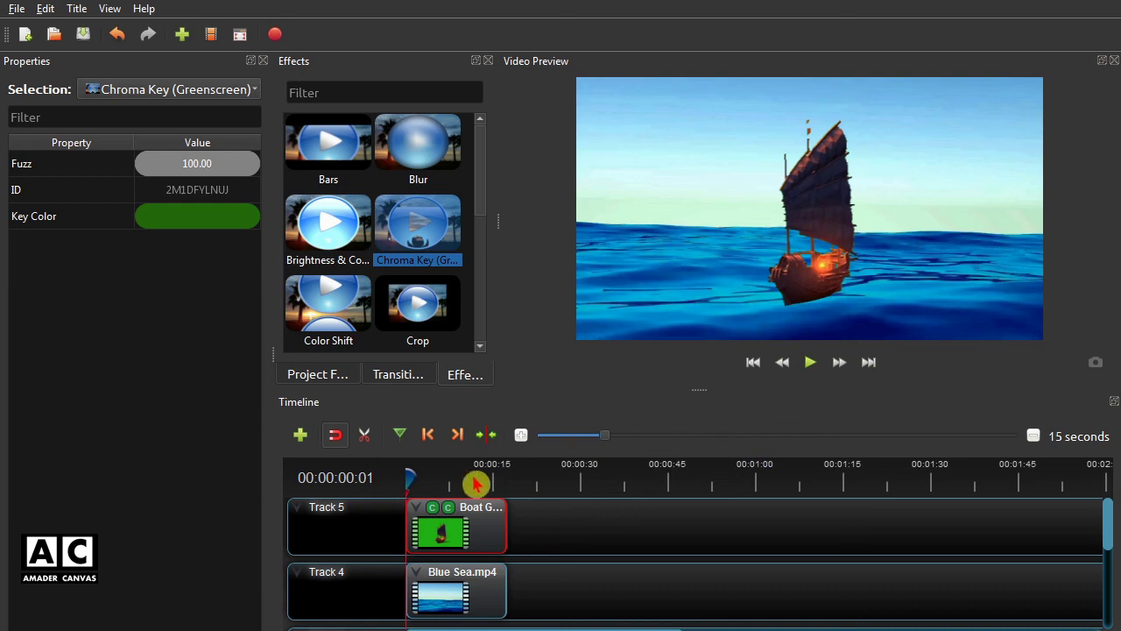
Step: Close the effect properties, enlarge the preview, and scrub and play the timeline to check the keyed boat over the sea
left_click(264, 61)
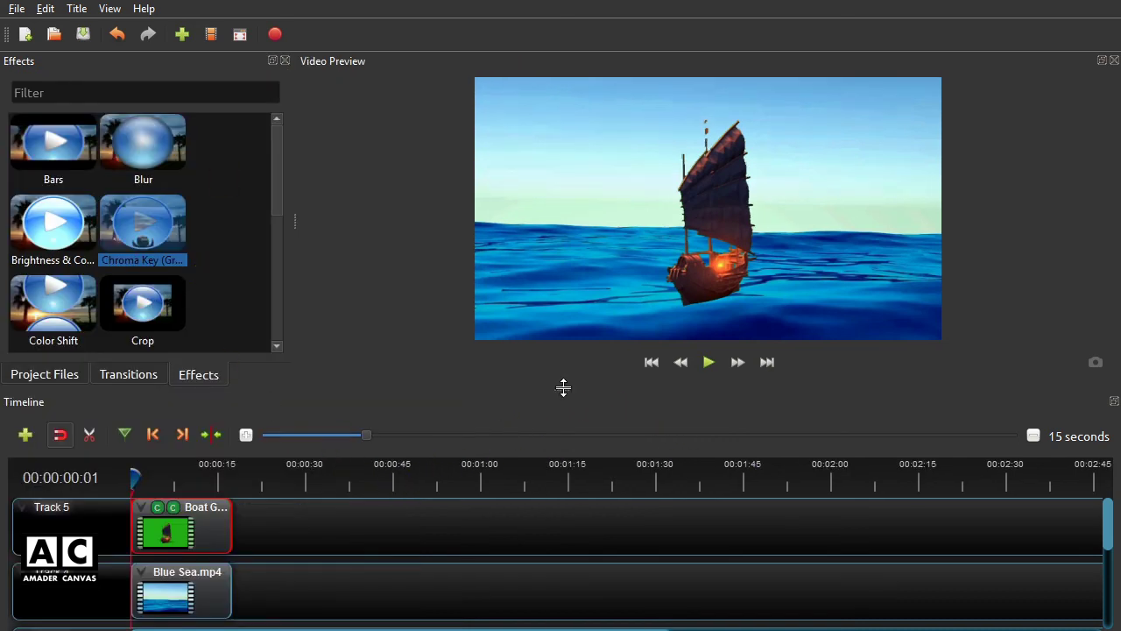
left_click_drag(563, 387, 563, 473)
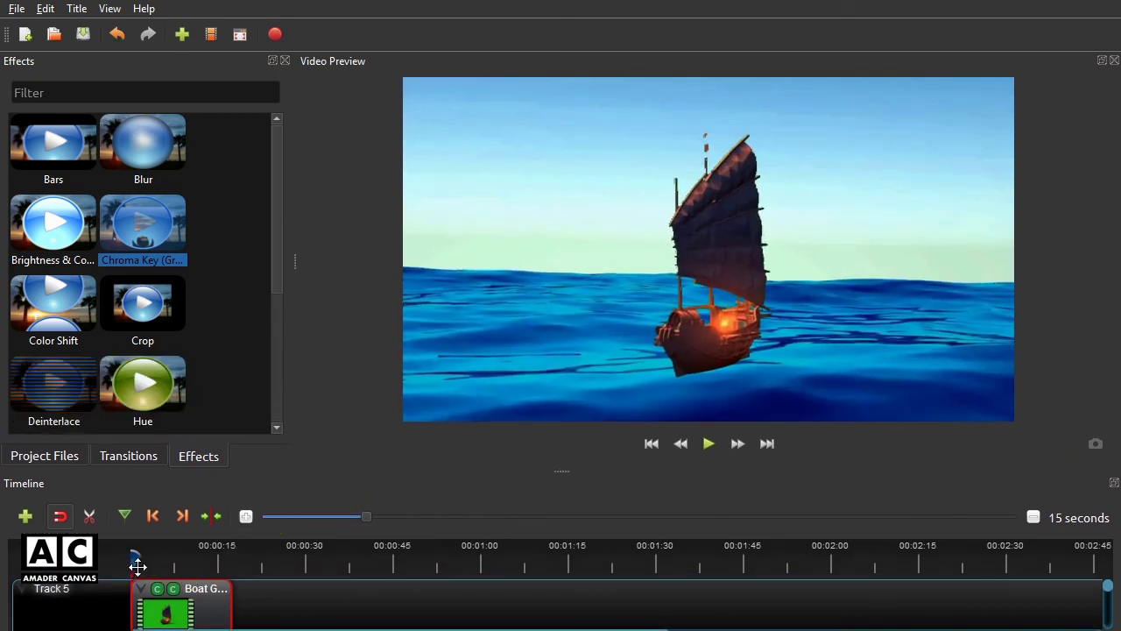
left_click_drag(143, 565, 233, 559)
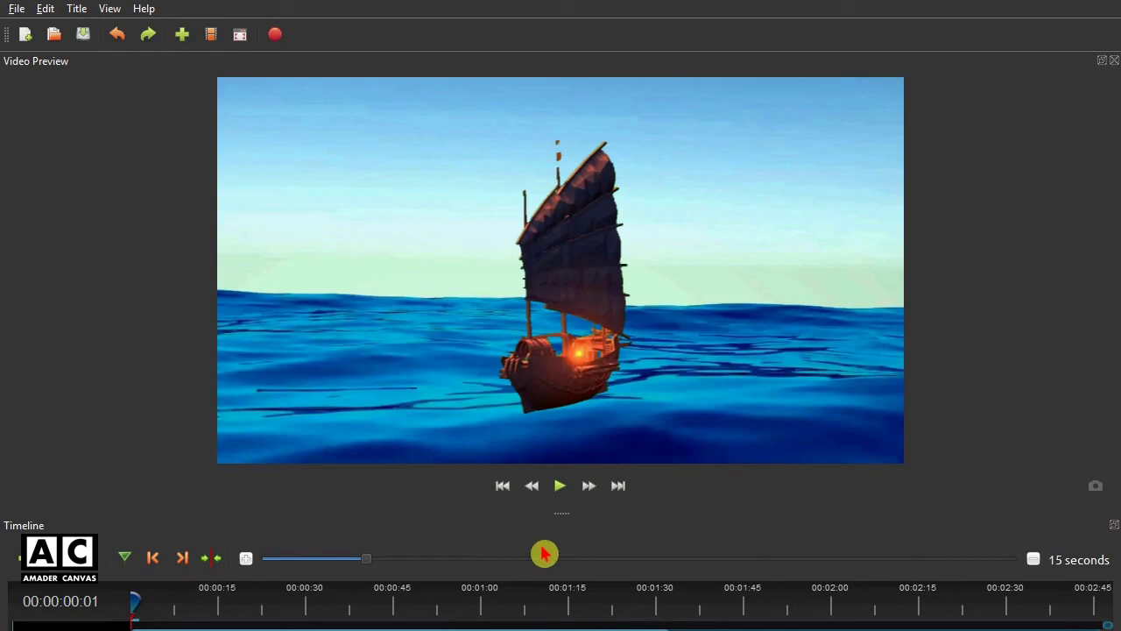
left_click(561, 485)
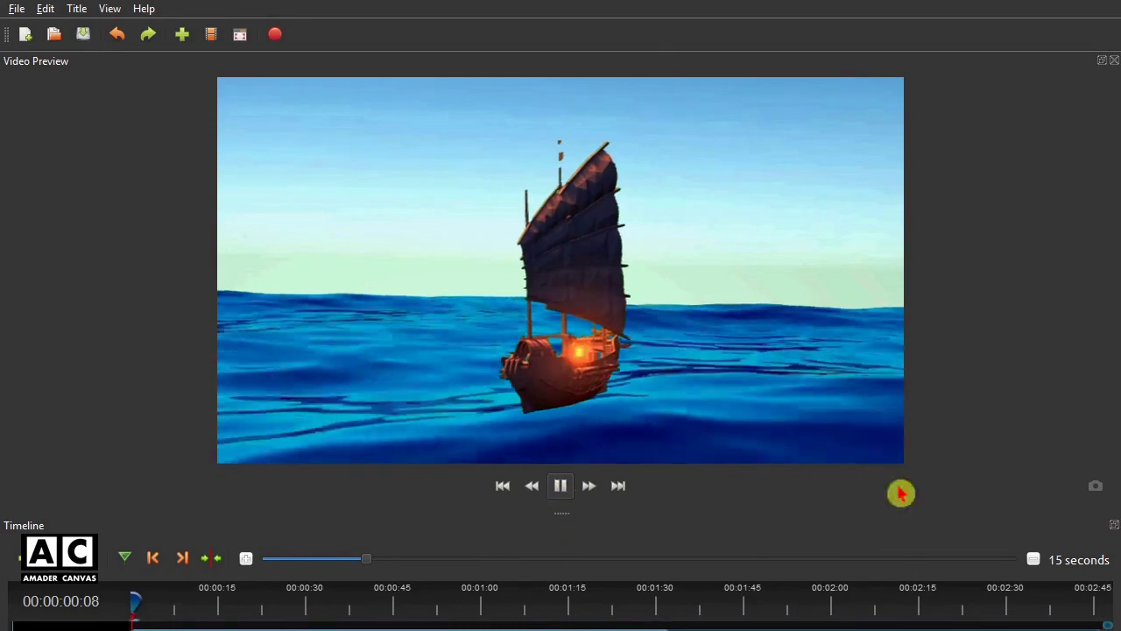